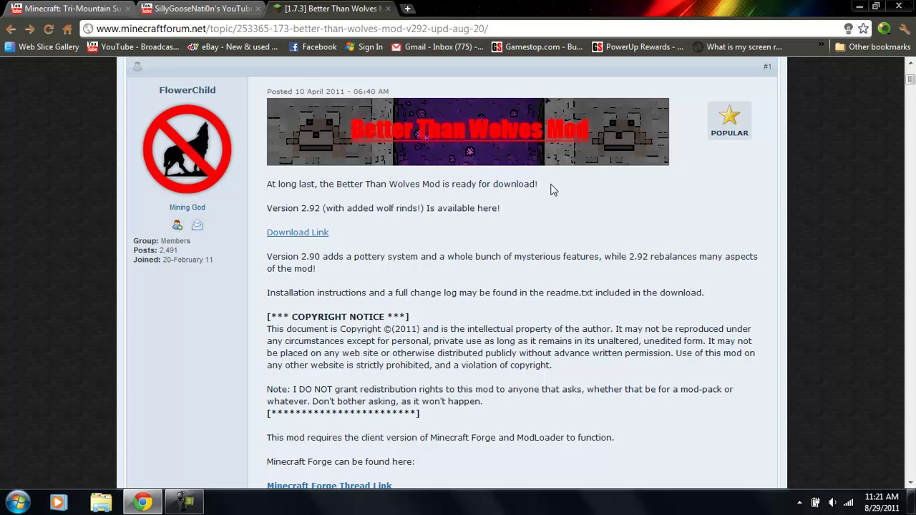
# Step: Skim the Better Than Wolves mod instructions on the forum page, and minimize the browser to show the desktop
pyautogui.scroll(-15, 551, 189)
pyautogui.scroll(-20, 551, 189)
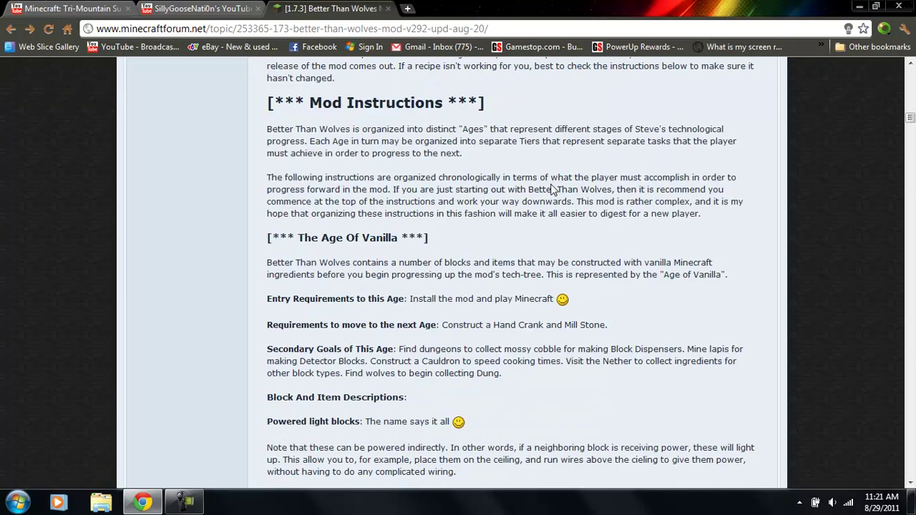
pyautogui.scroll(15, 551, 189)
pyautogui.scroll(-3, 550, 189)
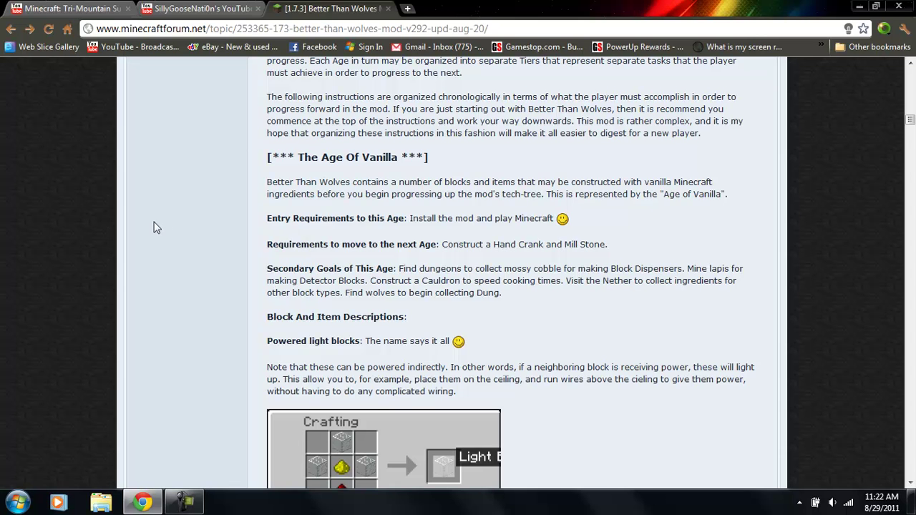
pyautogui.scroll(20, 153, 228)
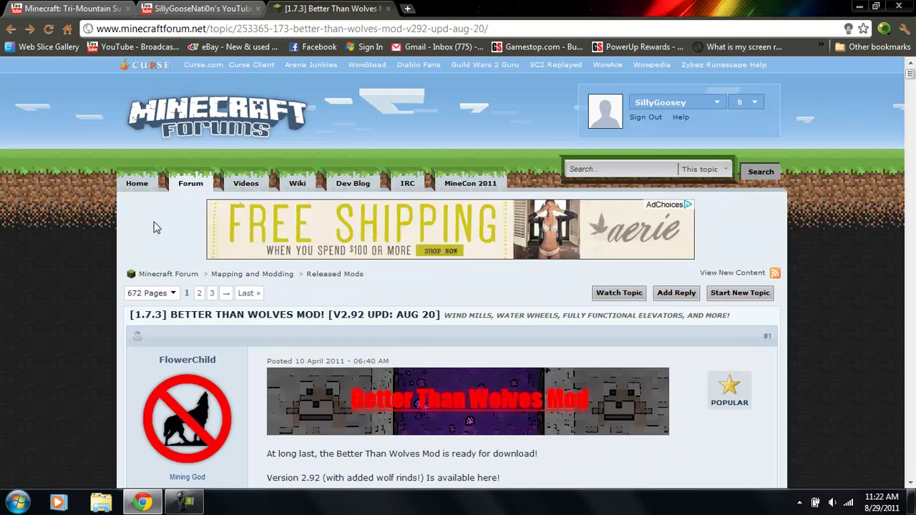
pyautogui.click(859, 7)
pyautogui.moveTo(412, 206); pyautogui.dragTo(163, 452)
pyautogui.click(316, 399)
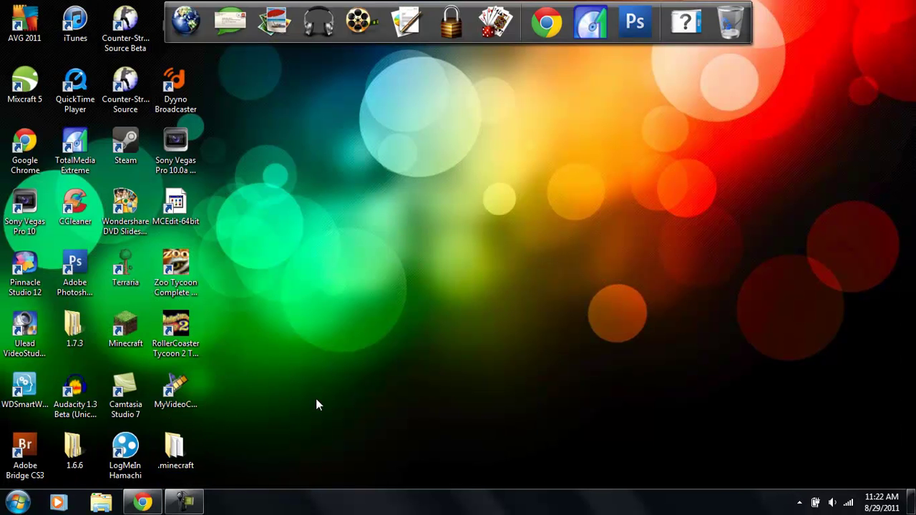
pyautogui.click(18, 501)
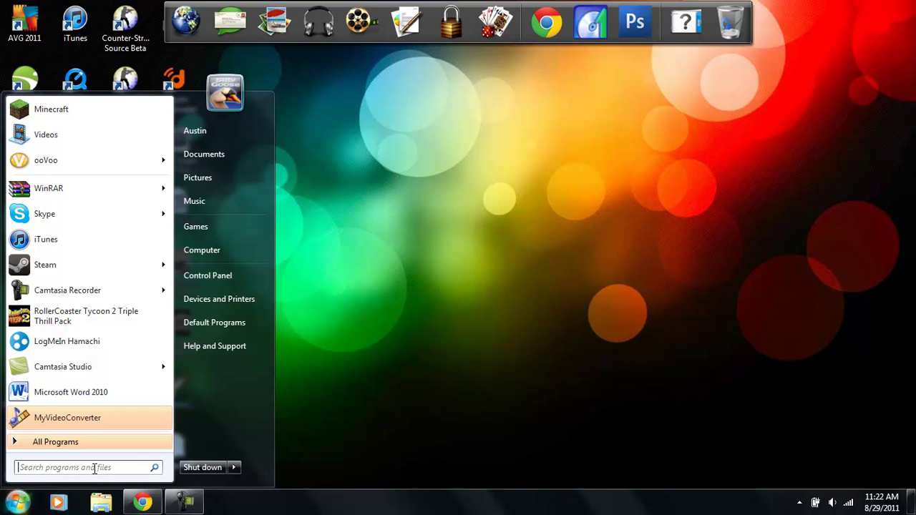
pyautogui.write('run')
pyautogui.press('Return')
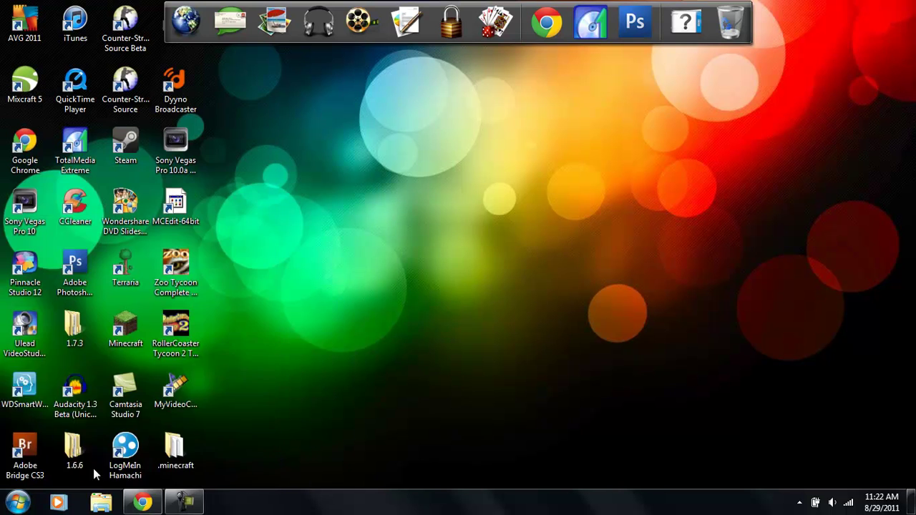
pyautogui.press('BackSpace')
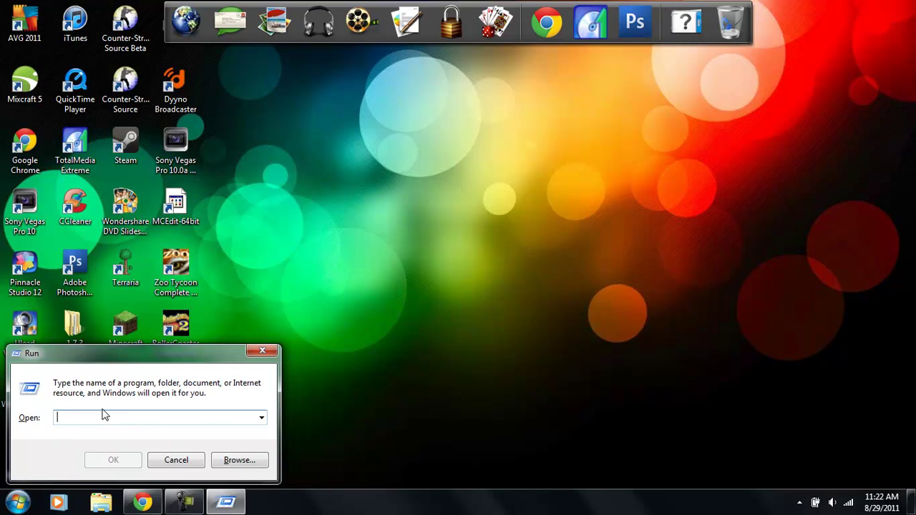
pyautogui.write('%app')
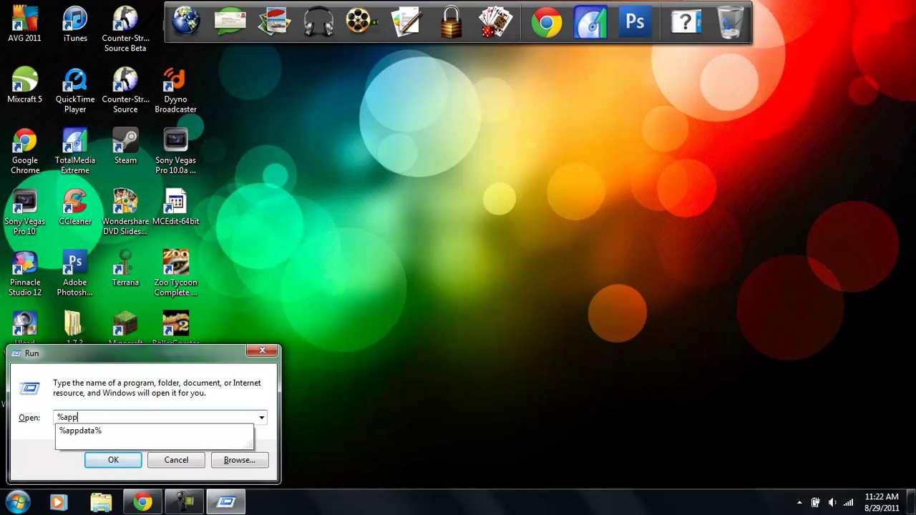
pyautogui.write('dataT')
pyautogui.press('BackSpace')
pyautogui.write('%')
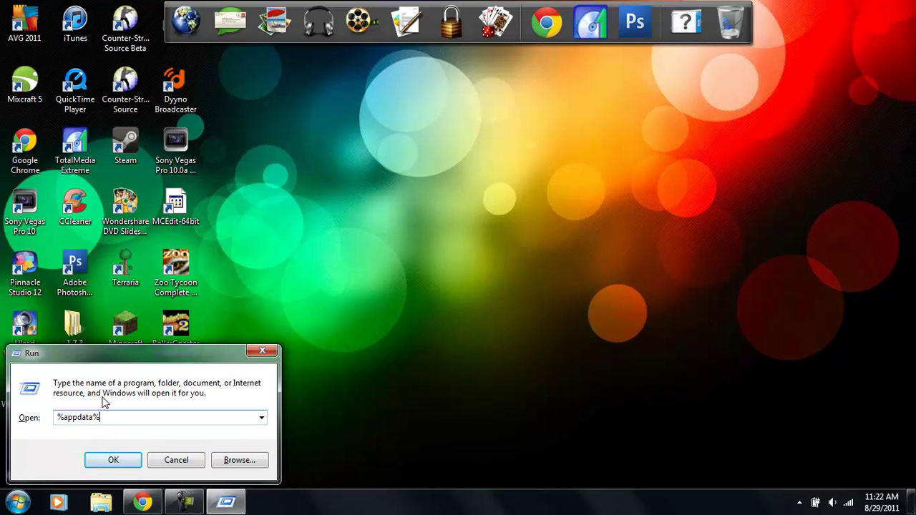
pyautogui.click(112, 459)
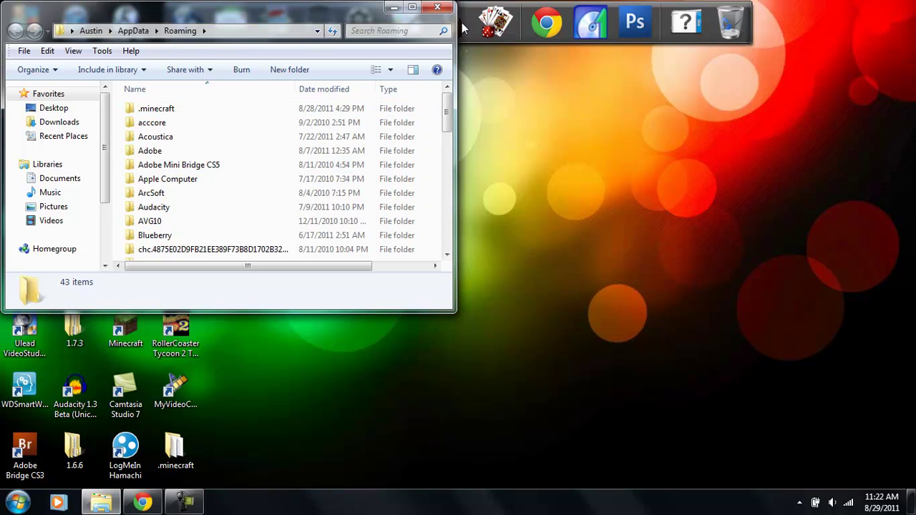
pyautogui.click(438, 9)
# Step: Launch Minecraft and force a game update from the launcher options, logging in with the remembered account to download it
pyautogui.click(2, 506)
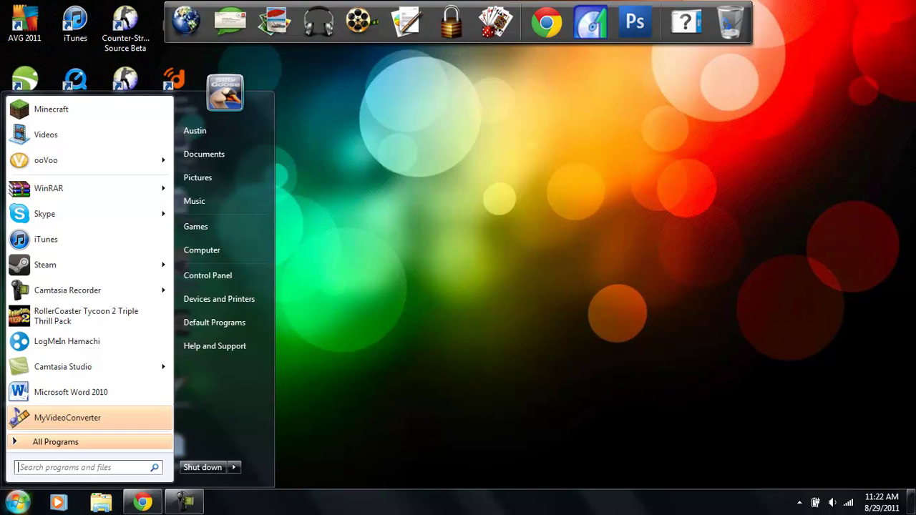
pyautogui.click(82, 107)
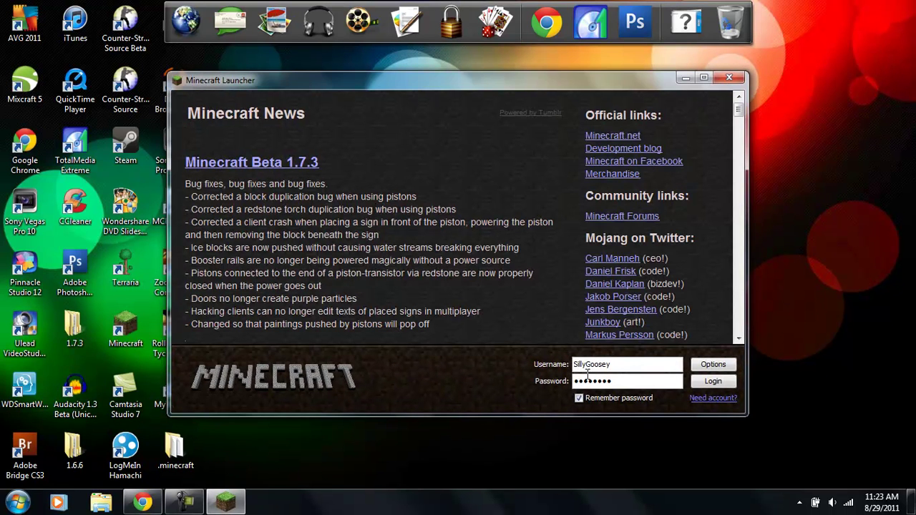
pyautogui.click(713, 364)
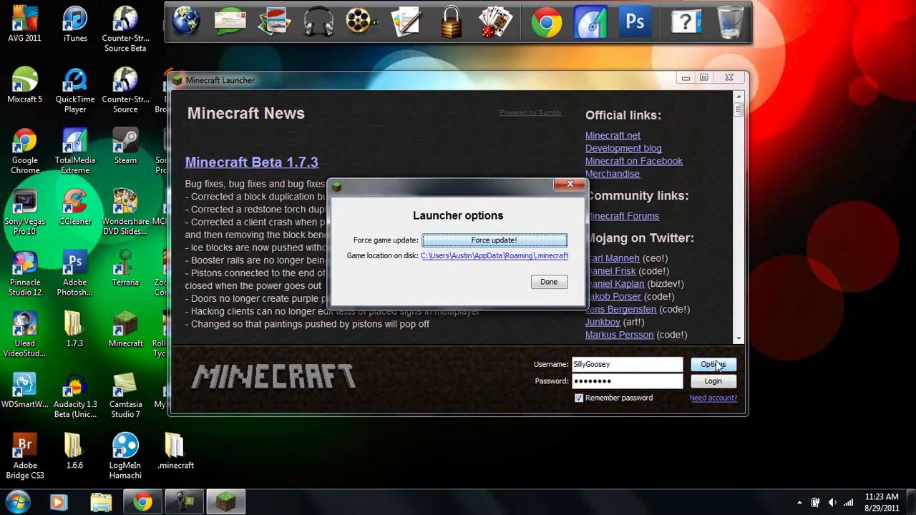
pyautogui.click(503, 246)
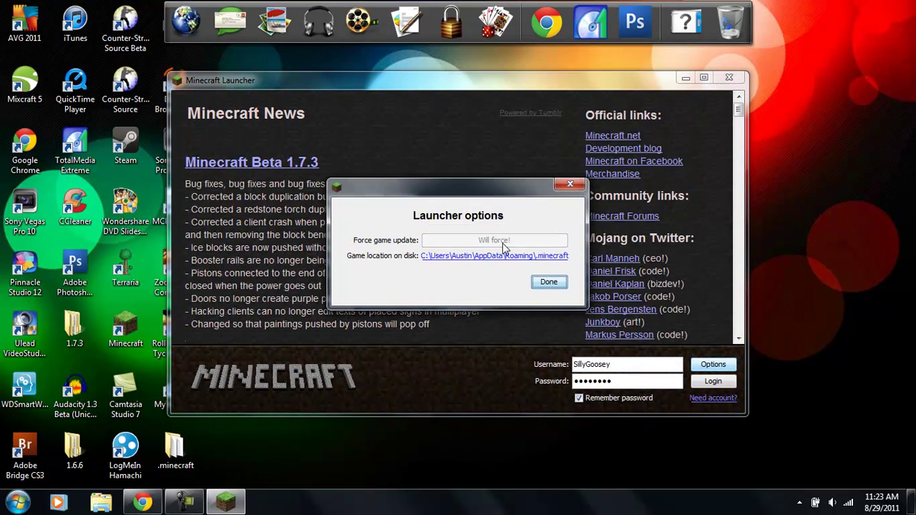
pyautogui.click(548, 282)
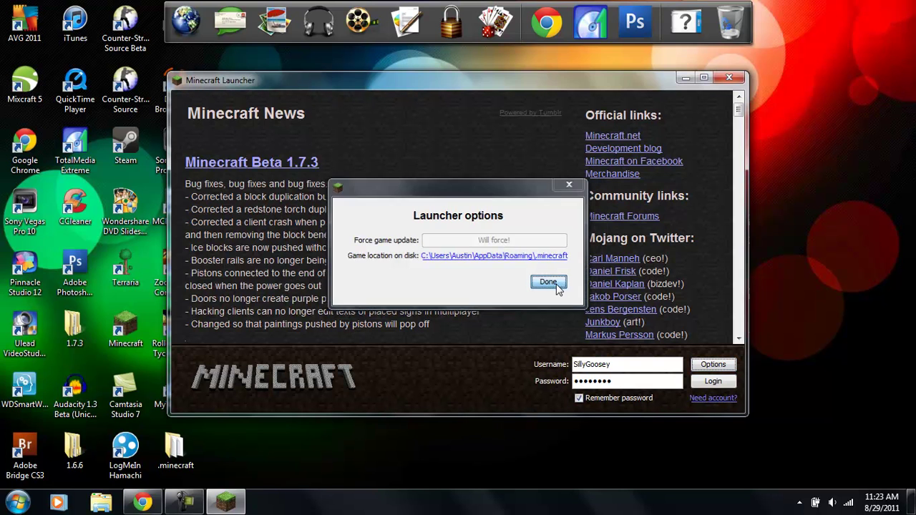
pyautogui.click(706, 384)
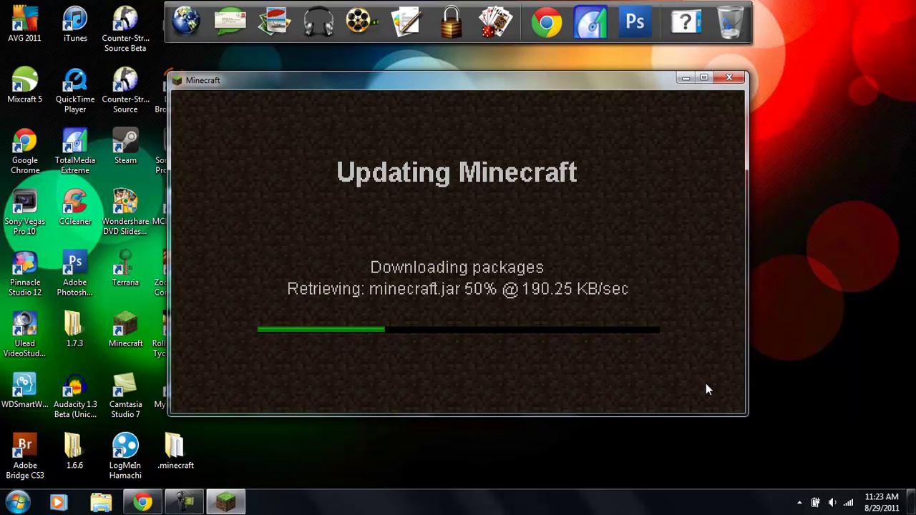
pyautogui.click(197, 501)
pyautogui.click(197, 500)
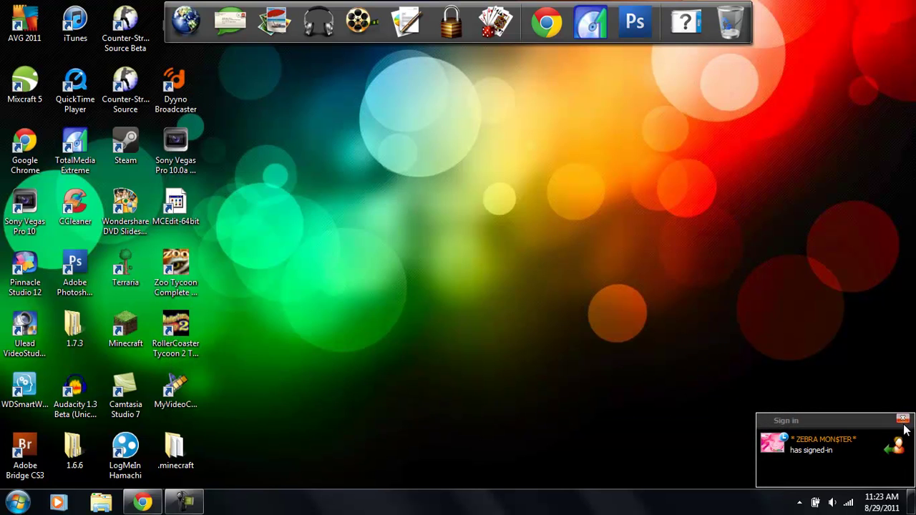
pyautogui.click(902, 419)
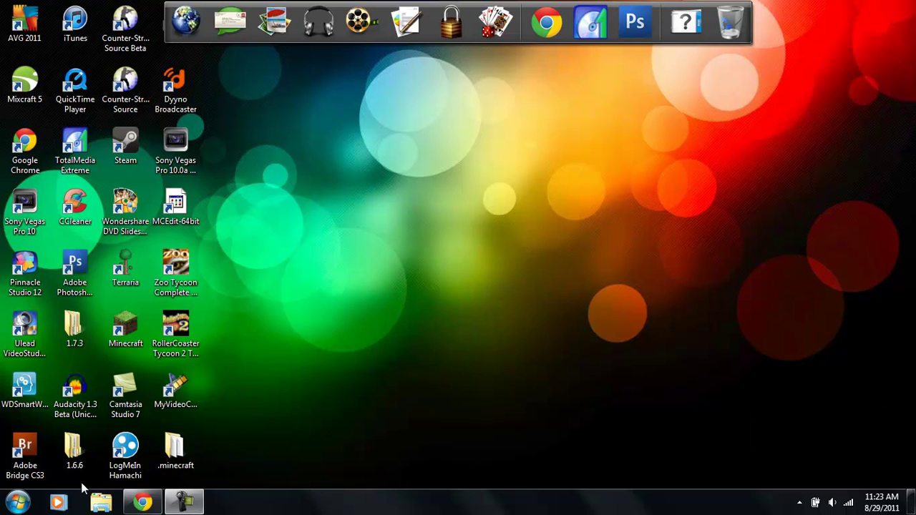
# Step: Open the .minecraft\bin folder, starting from %appdata% in the Run dialog
pyautogui.click(17, 502)
pyautogui.write('run')
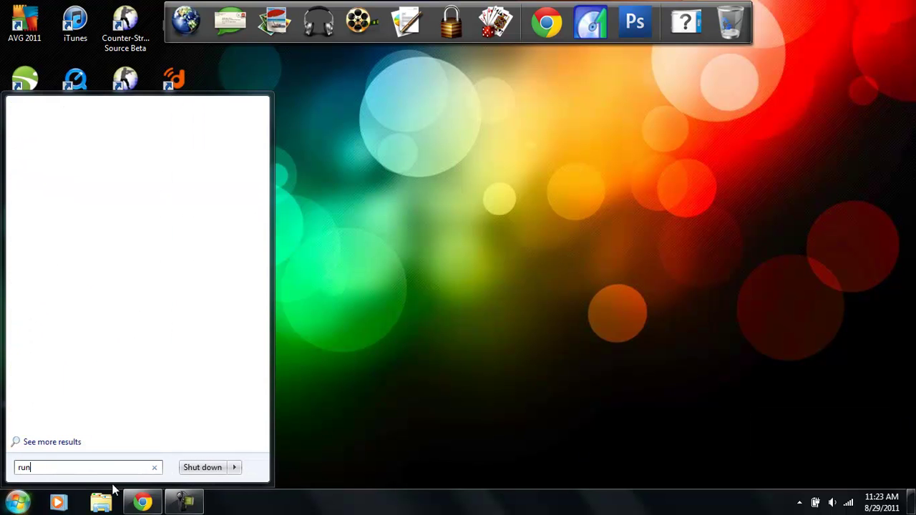
pyautogui.press('Return')
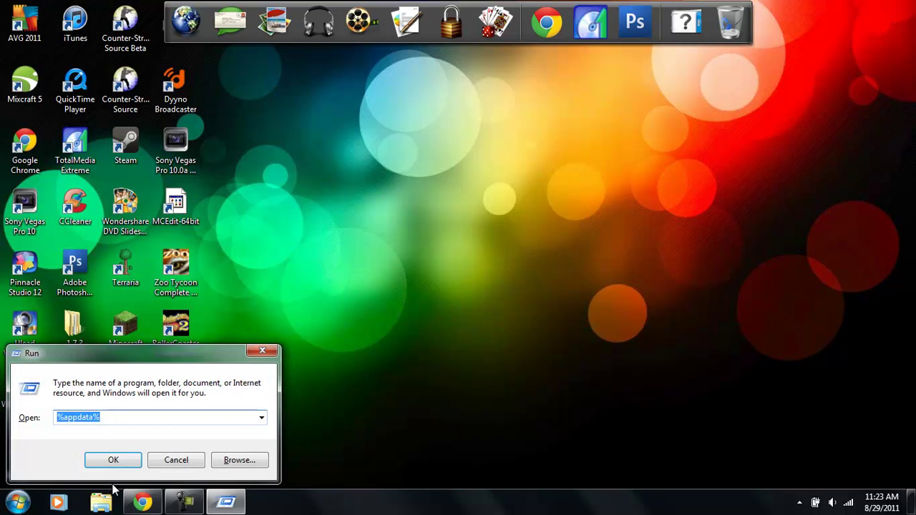
pyautogui.press('Return')
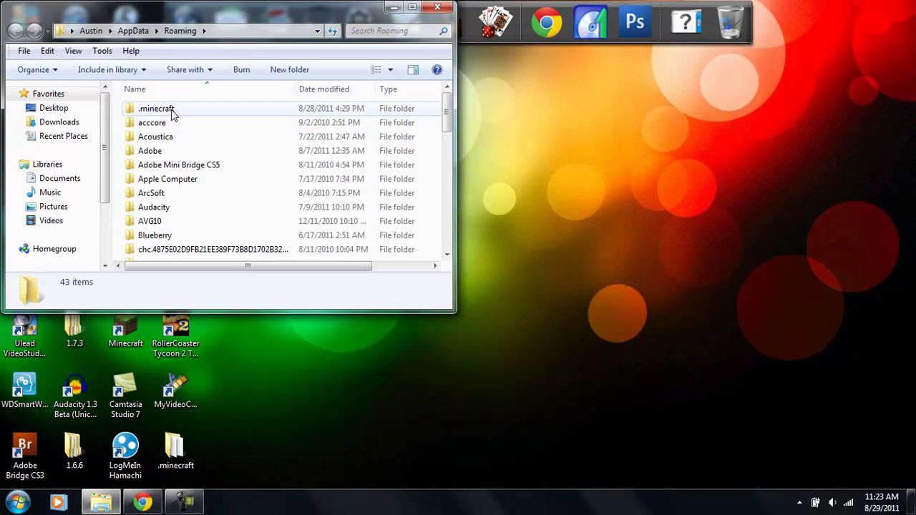
pyautogui.doubleClick(172, 115)
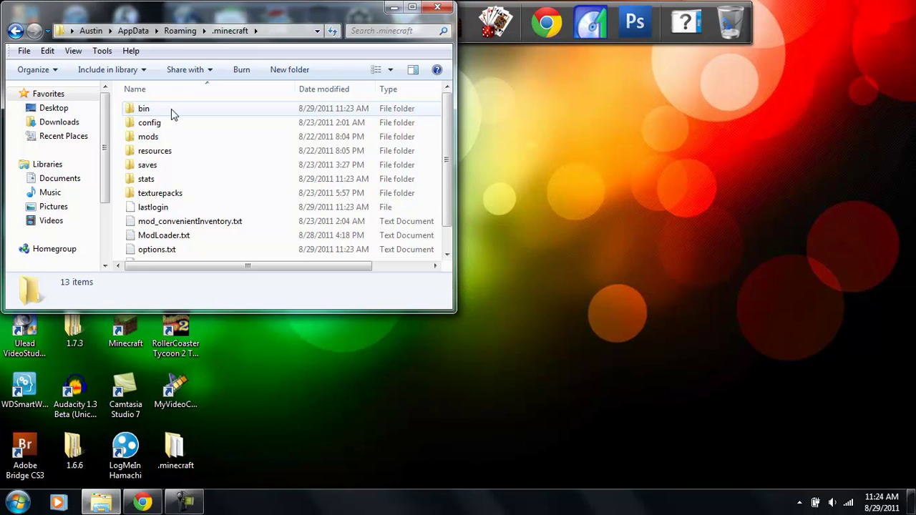
pyautogui.doubleClick(171, 108)
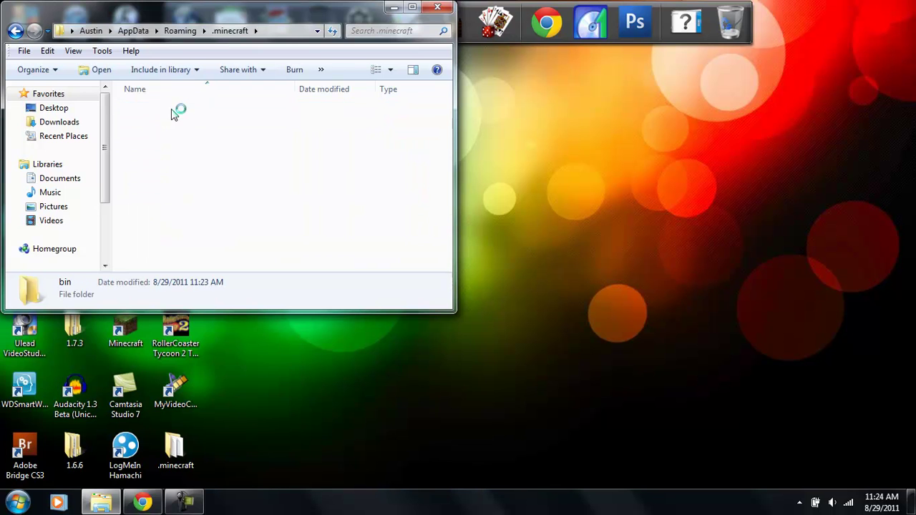
pyautogui.click(15, 31)
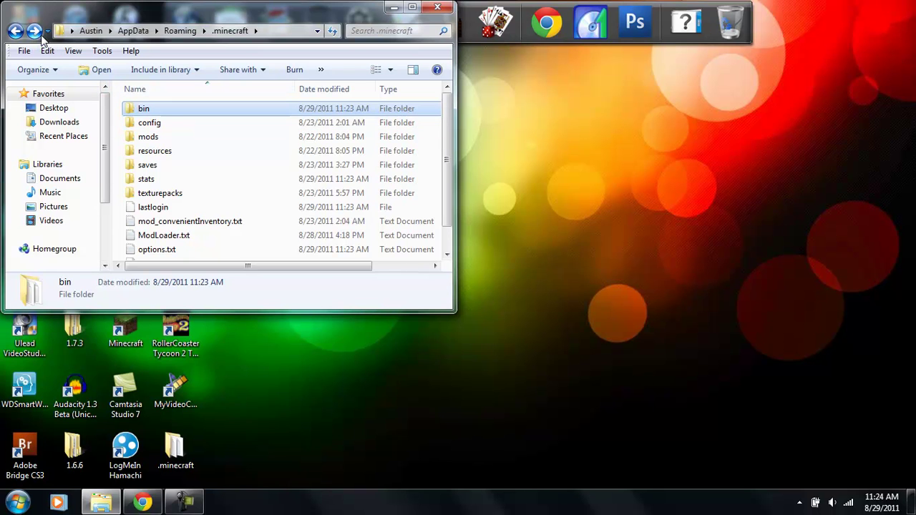
pyautogui.doubleClick(153, 112)
# Step: Open minecraft.jar with WinRAR and tile its window to the right half of the desktop in place of the folder window
pyautogui.click(197, 181)
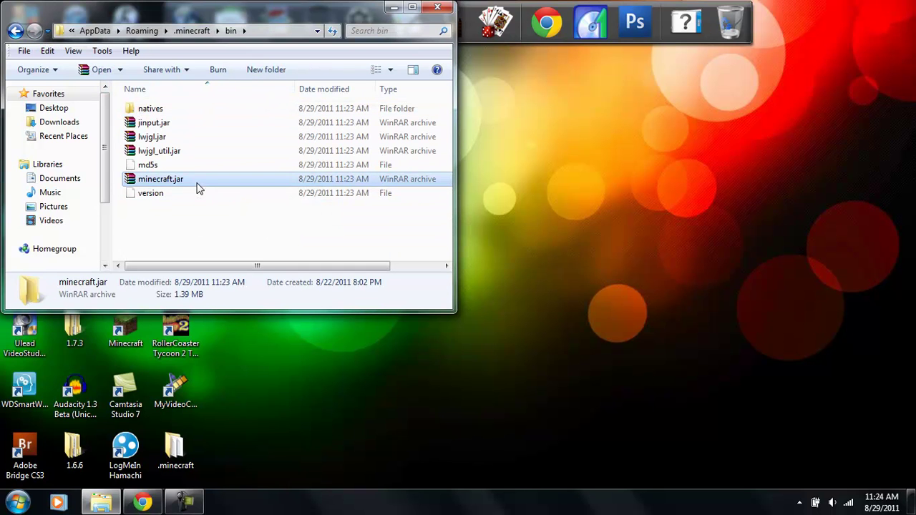
pyautogui.doubleClick(198, 187)
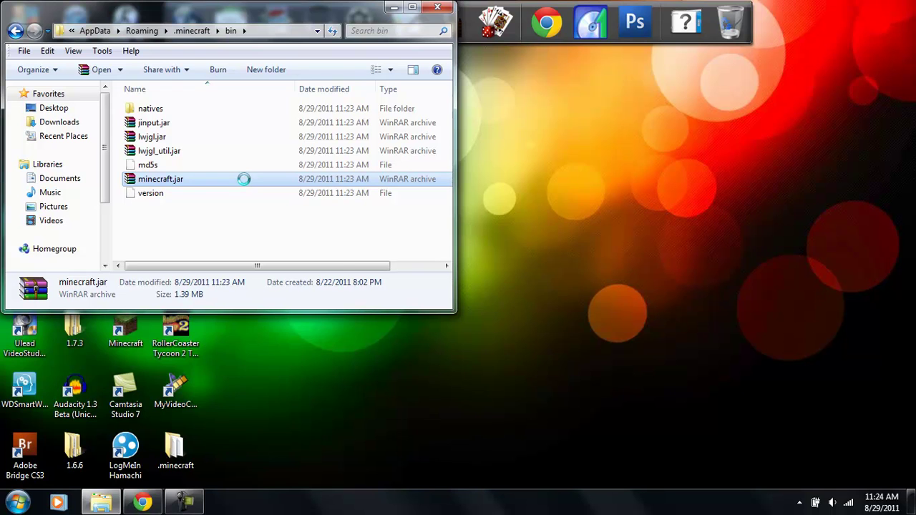
pyautogui.rightClick(198, 185)
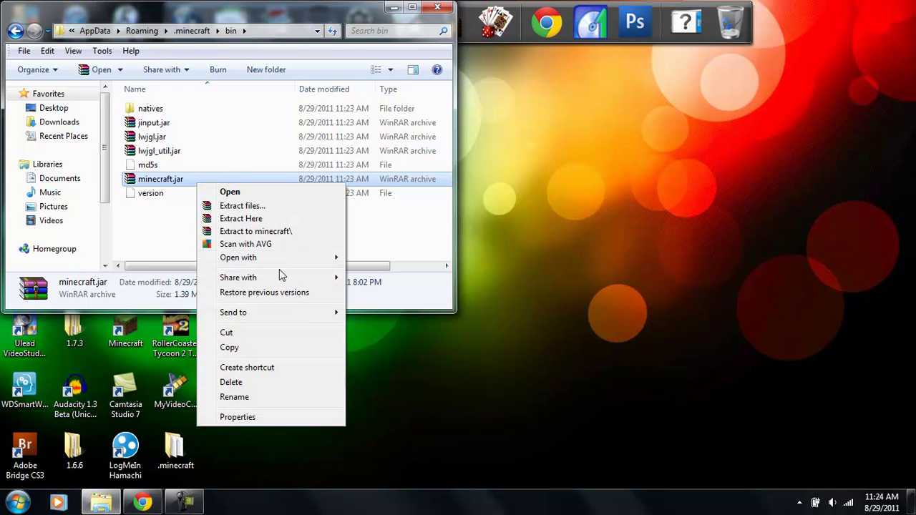
pyautogui.moveTo(300, 257)
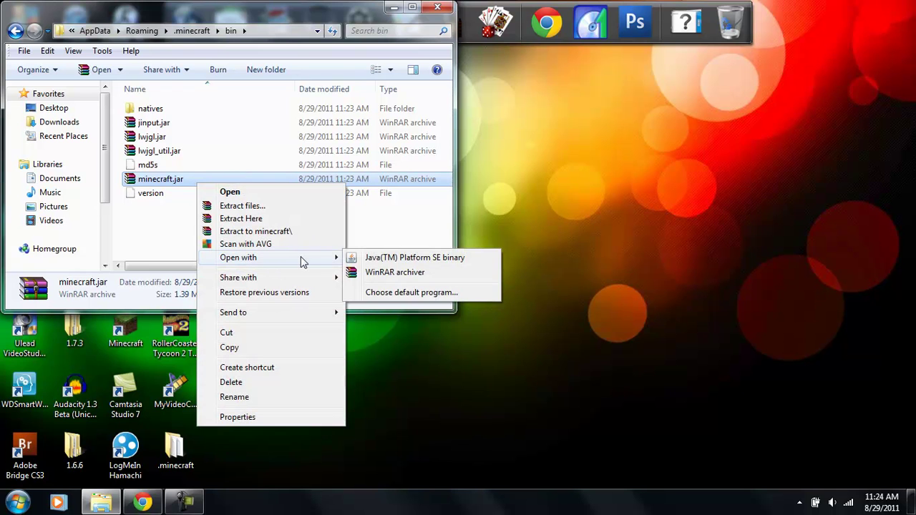
pyautogui.click(355, 276)
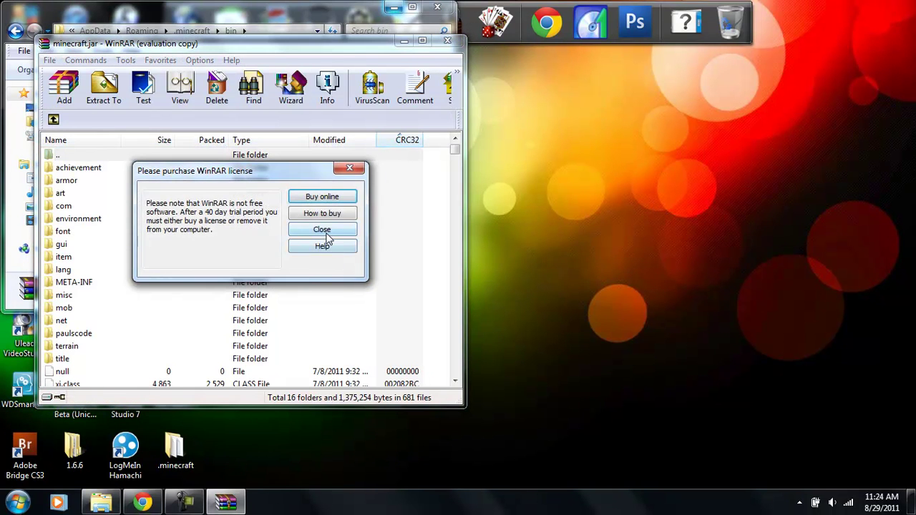
pyautogui.click(322, 231)
pyautogui.click(432, 12)
pyautogui.moveTo(307, 45); pyautogui.dragTo(915, 91)
# Step: Delete the META-INF folder from the minecraft.jar archive
pyautogui.click(526, 254)
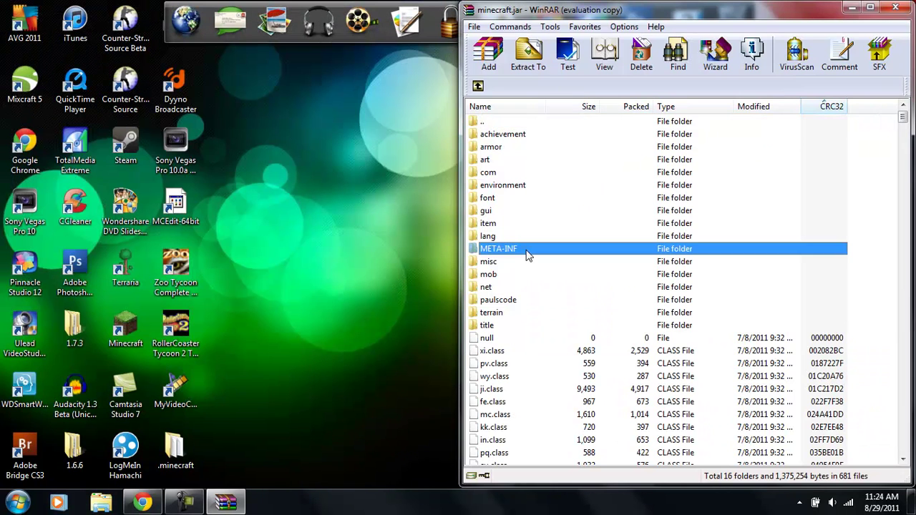
pyautogui.click(531, 227)
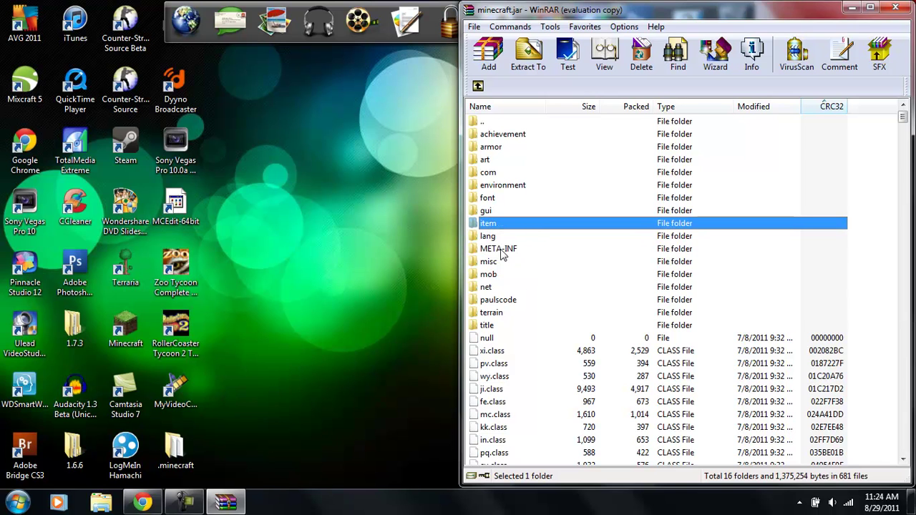
pyautogui.click(522, 254)
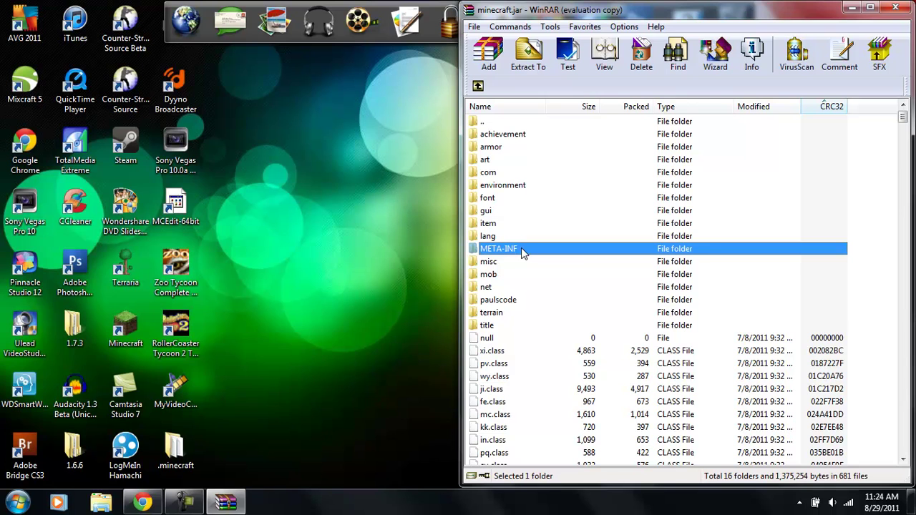
pyautogui.rightClick(523, 254)
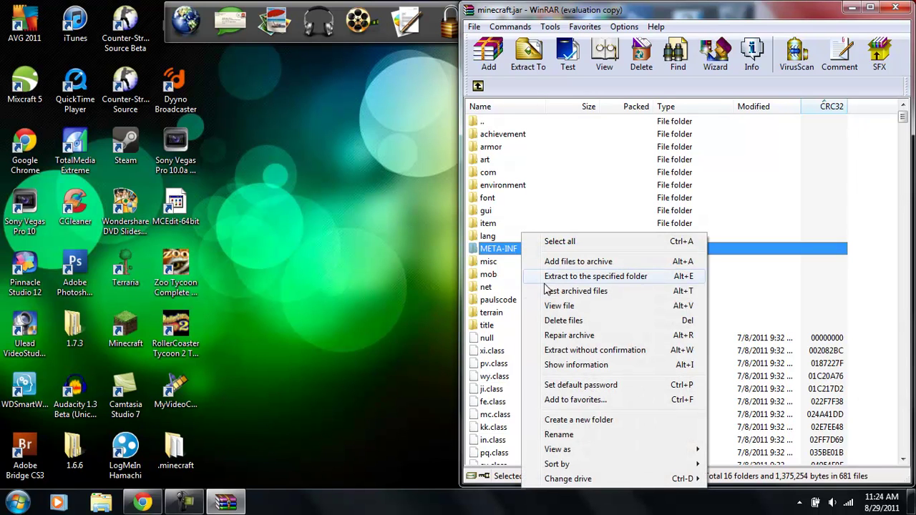
pyautogui.click(555, 321)
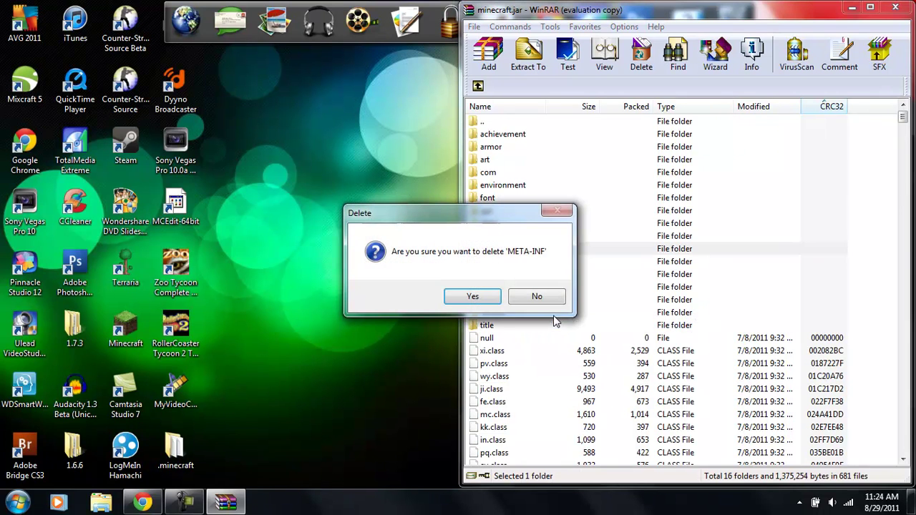
pyautogui.click(472, 296)
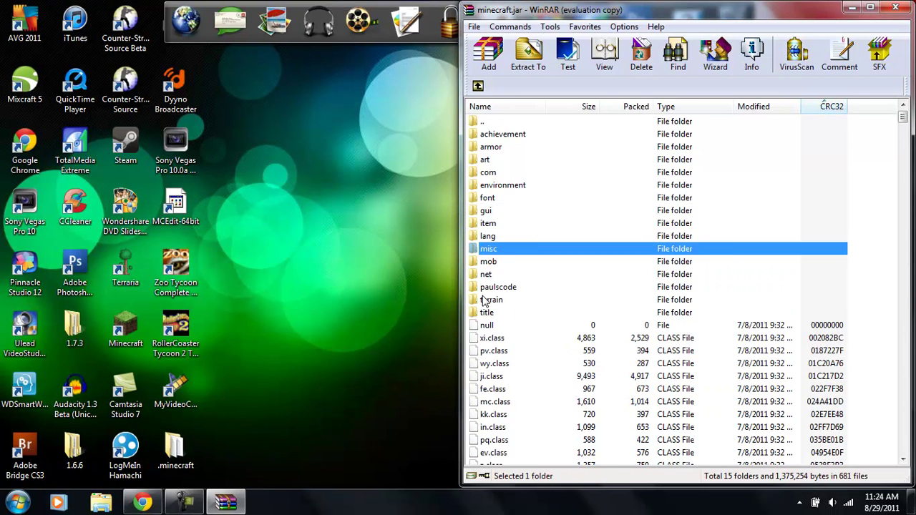
# Step: Open the Downloads\Minecraft\BTW folder in a new Explorer window tiled to the left half of the desktop
pyautogui.click(412, 282)
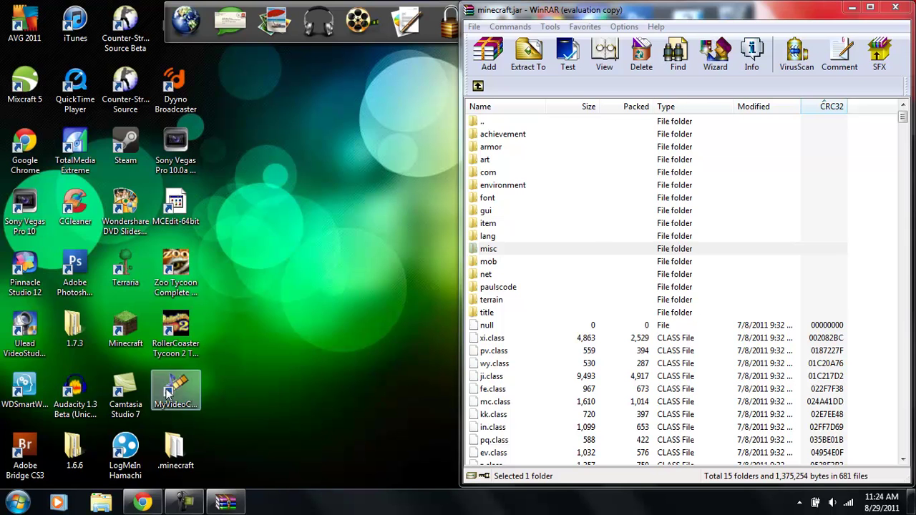
pyautogui.click(17, 501)
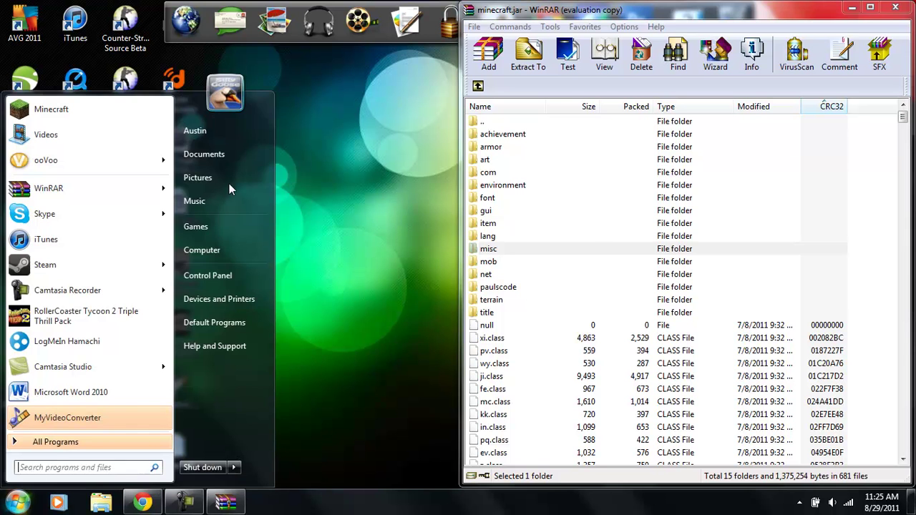
pyautogui.click(230, 162)
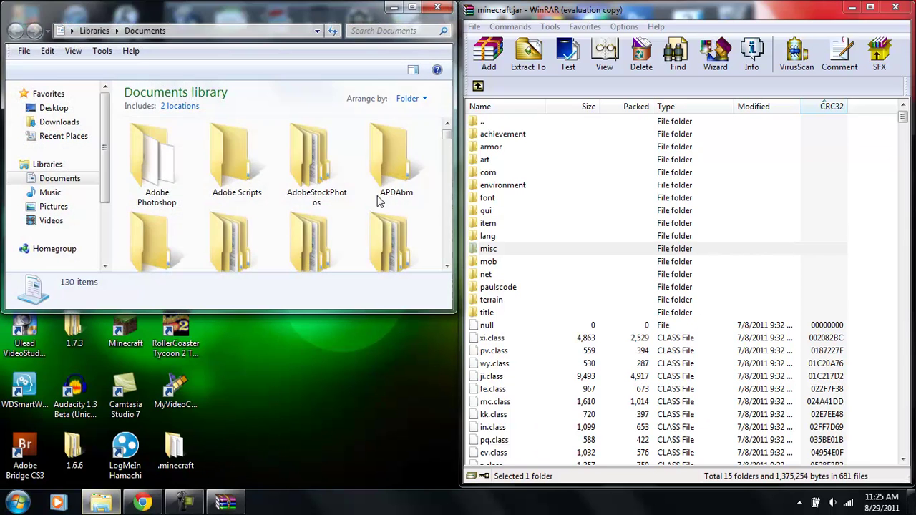
pyautogui.click(43, 108)
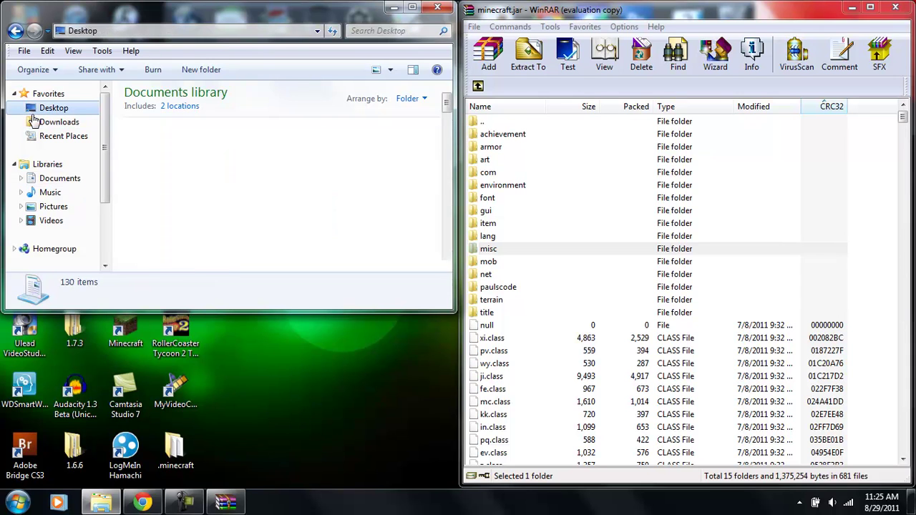
pyautogui.click(43, 122)
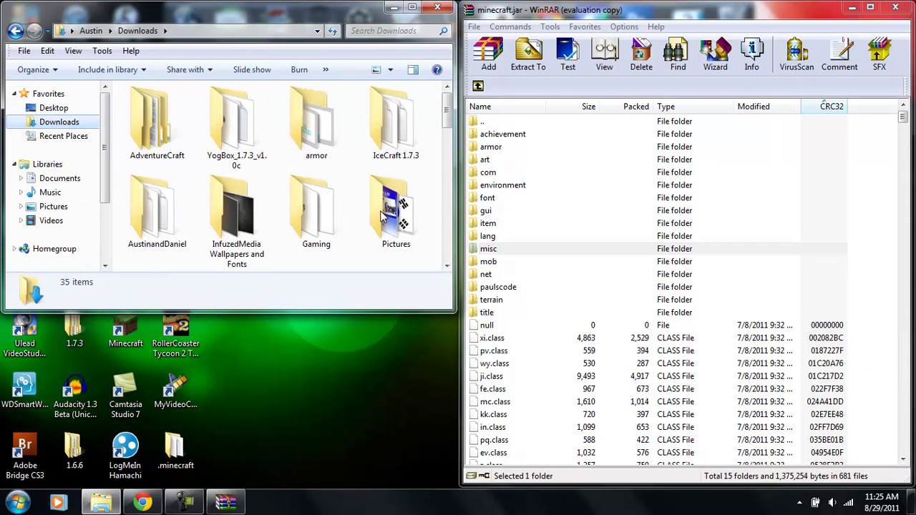
pyautogui.moveTo(301, 14); pyautogui.dragTo(0, 55)
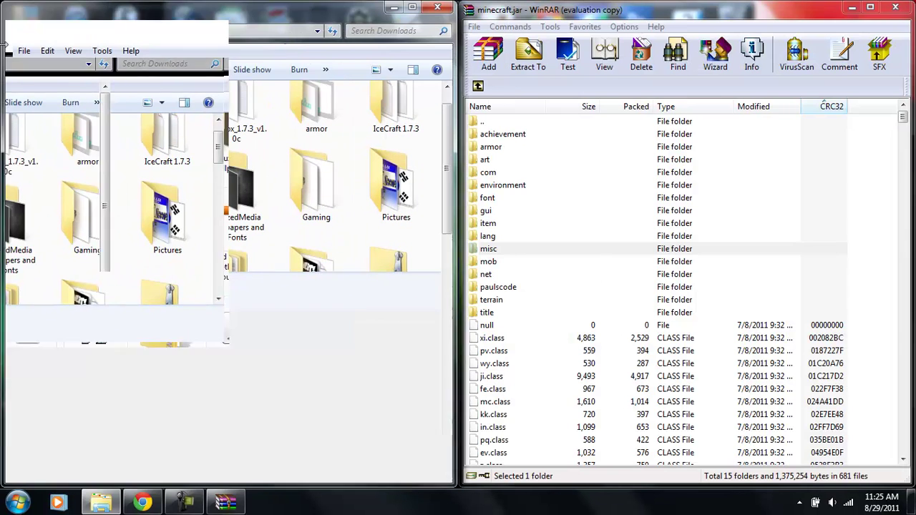
pyautogui.doubleClick(259, 302)
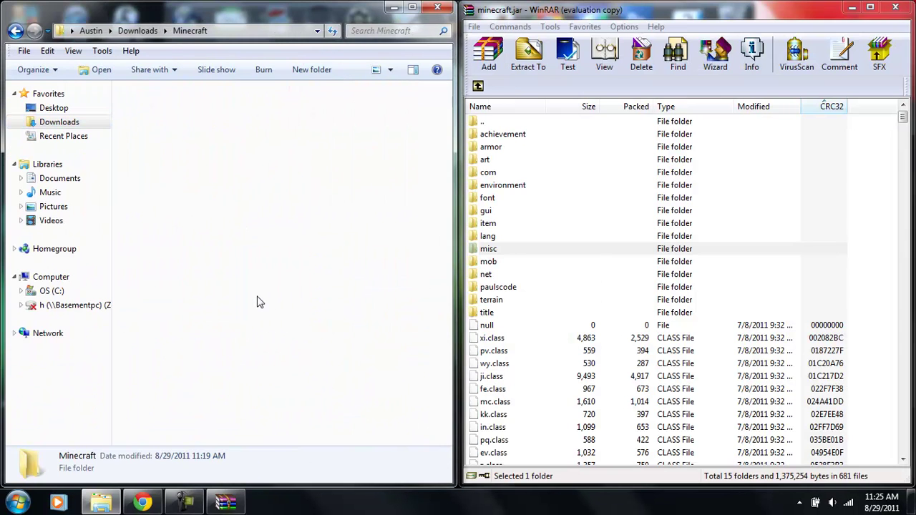
pyautogui.click(170, 150)
pyautogui.doubleClick(170, 150)
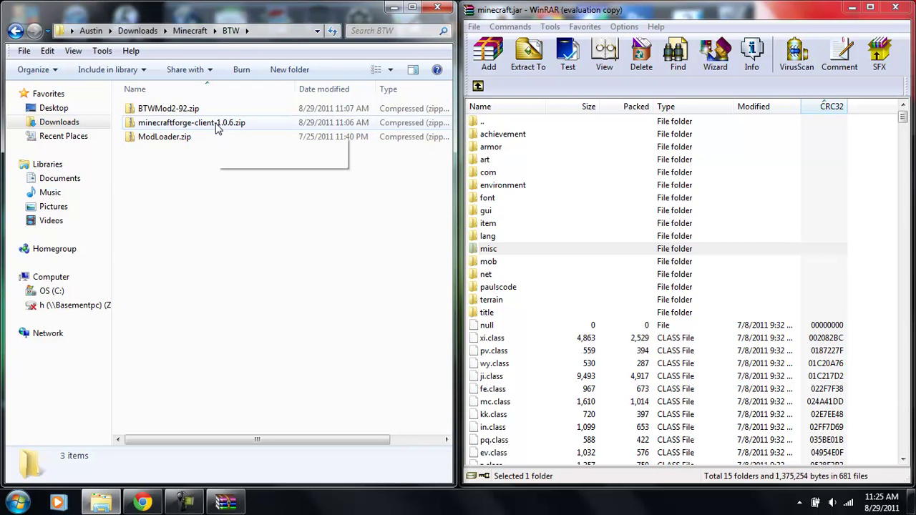
# Step: Open ModLoader.zip with WinRAR, dismiss the licence reminder and tile its window beside minecraft.jar
pyautogui.click(199, 139)
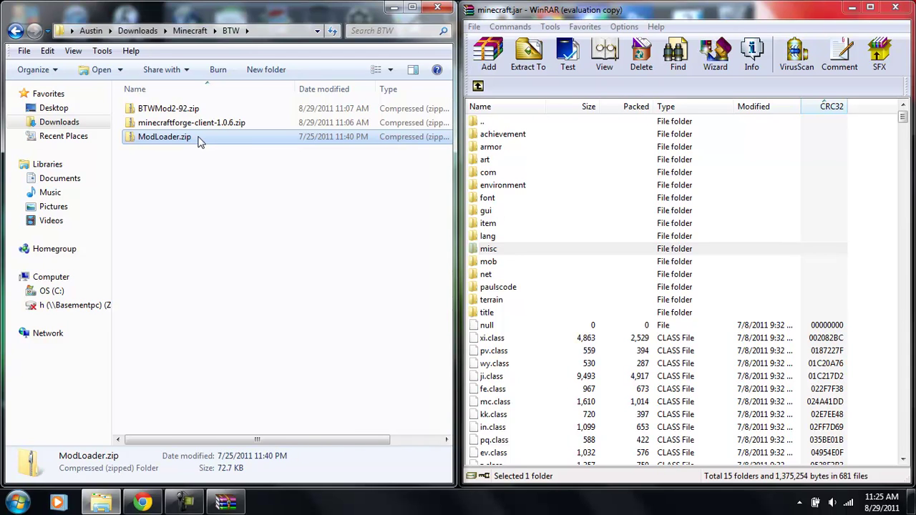
pyautogui.rightClick(199, 141)
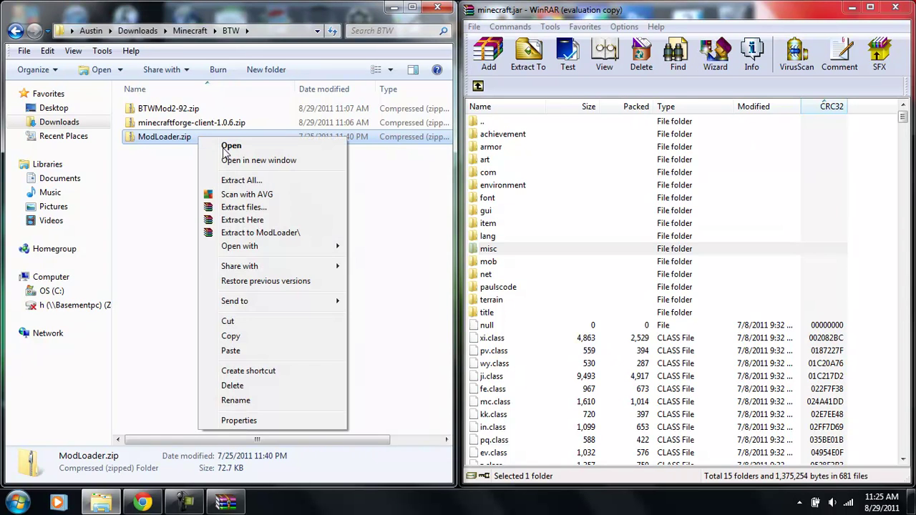
pyautogui.moveTo(336, 248)
pyautogui.click(365, 262)
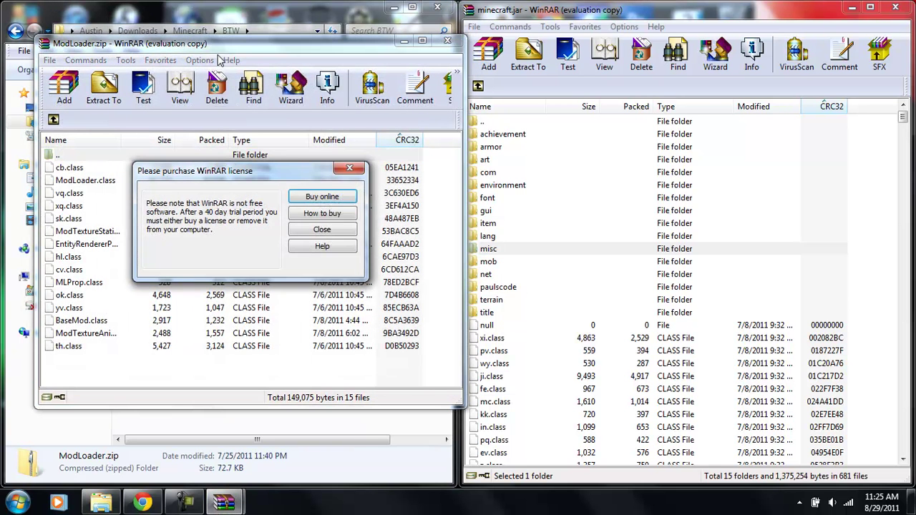
pyautogui.click(322, 230)
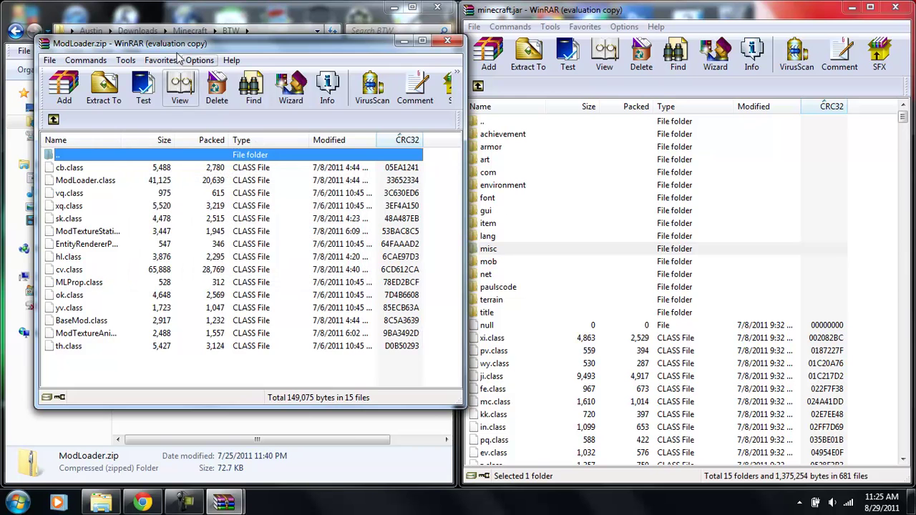
pyautogui.moveTo(175, 46); pyautogui.dragTo(1, 6)
# Step: Add all the class files from ModLoader.zip to minecraft.jar with the default archive settings, and close ModLoader.zip
pyautogui.moveTo(175, 368); pyautogui.dragTo(180, 136)
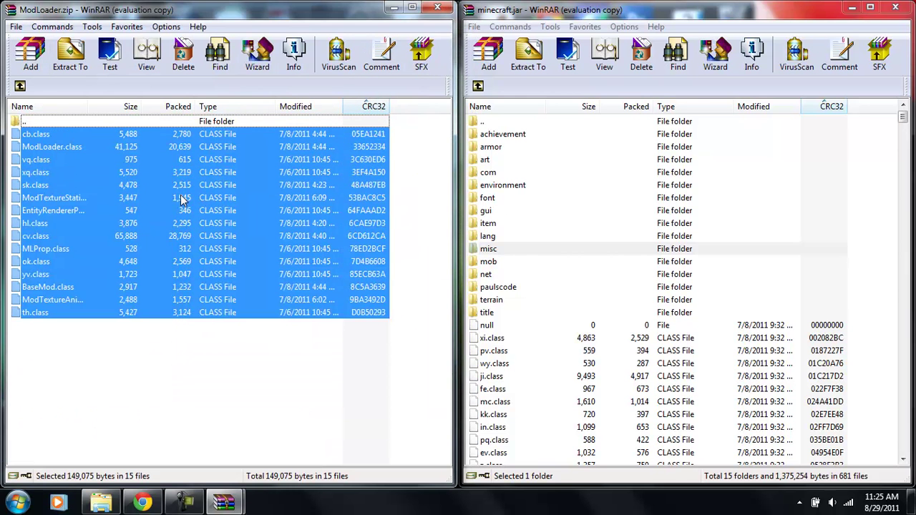
pyautogui.moveTo(212, 417); pyautogui.dragTo(564, 366)
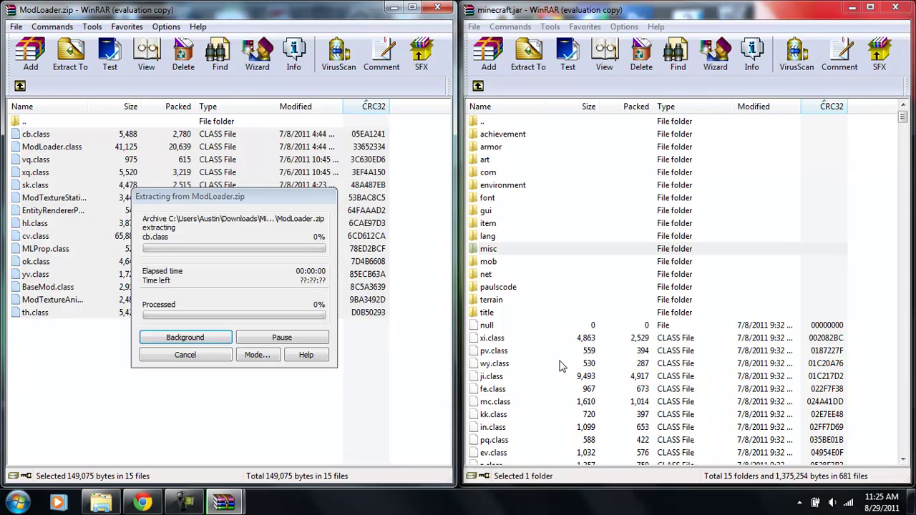
pyautogui.click(685, 362)
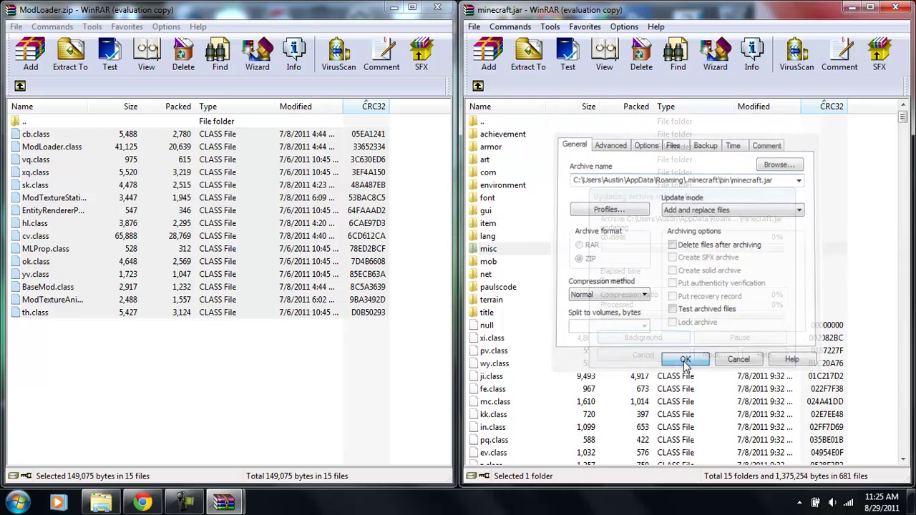
pyautogui.click(438, 9)
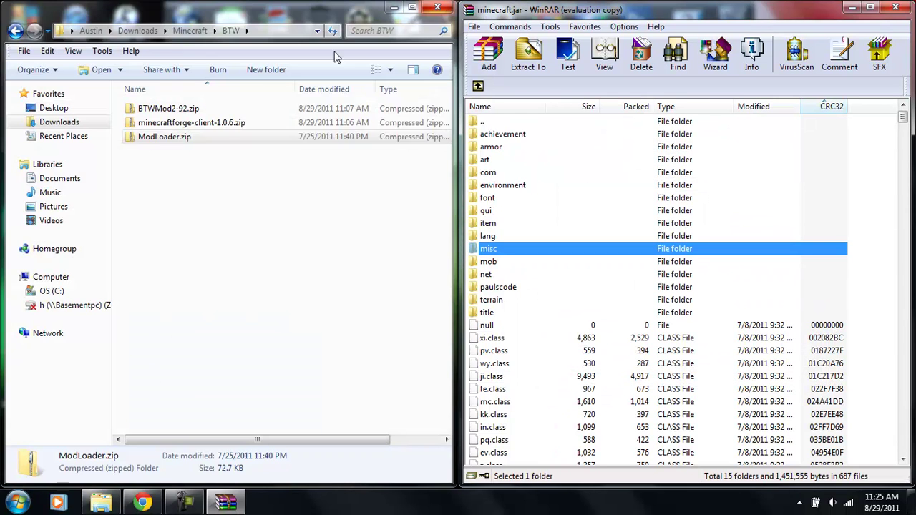
# Step: Open minecraftforge-client-1.0.6.zip with WinRAR, dismiss the licence reminder and tile its window beside minecraft.jar
pyautogui.click(167, 126)
pyautogui.rightClick(165, 126)
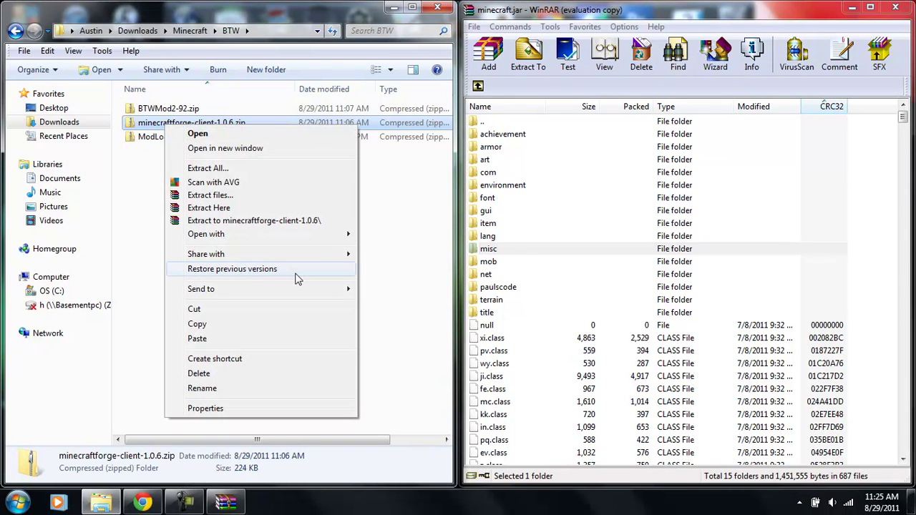
pyautogui.moveTo(335, 239)
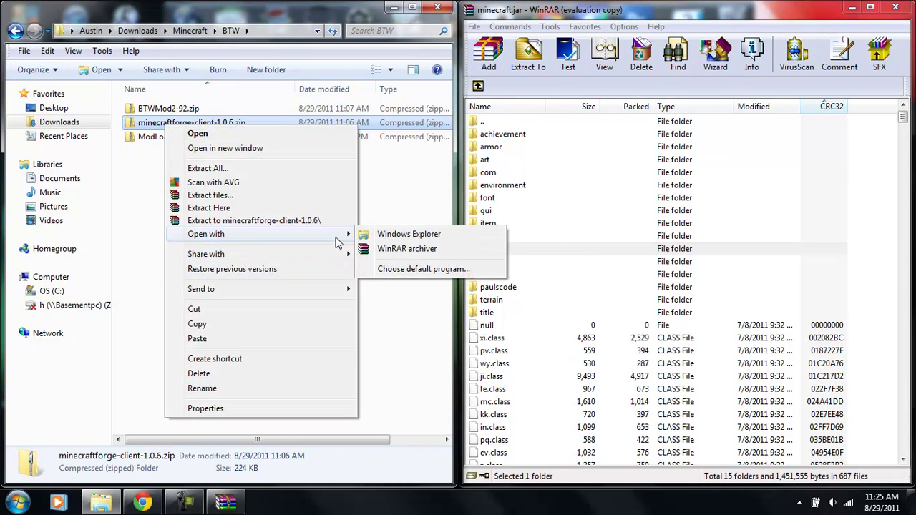
pyautogui.click(390, 250)
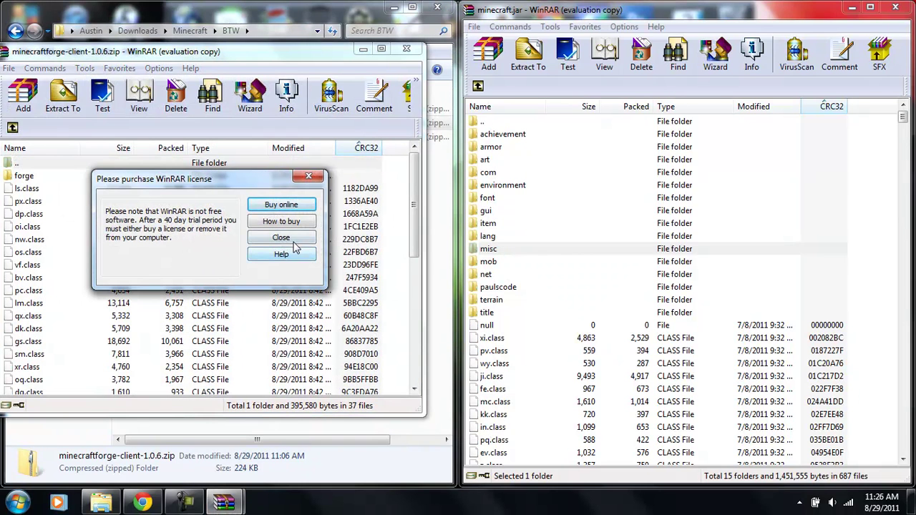
pyautogui.click(280, 238)
pyautogui.moveTo(185, 63); pyautogui.dragTo(0, 64)
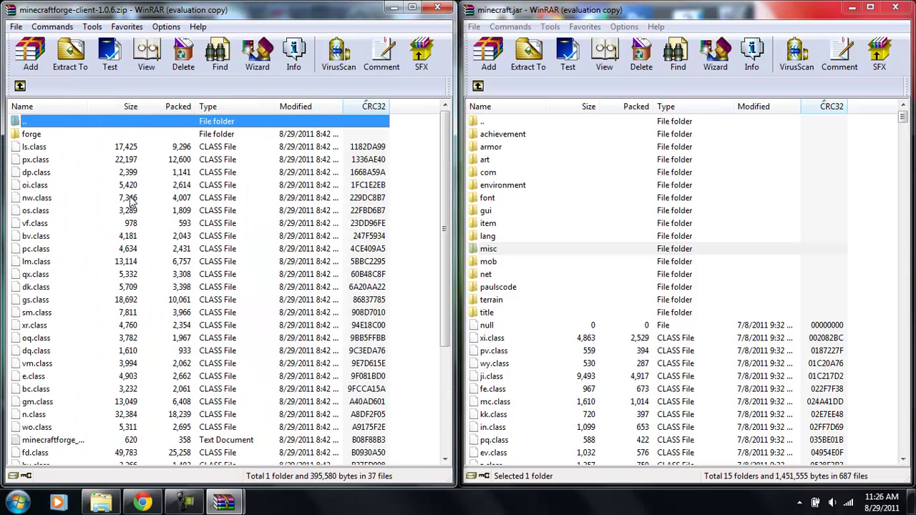
# Step: Add the forge folder and all files from minecraftforge-client-1.0.6.zip to minecraft.jar using Add and replace files, and close the Forge archive
pyautogui.click(179, 134)
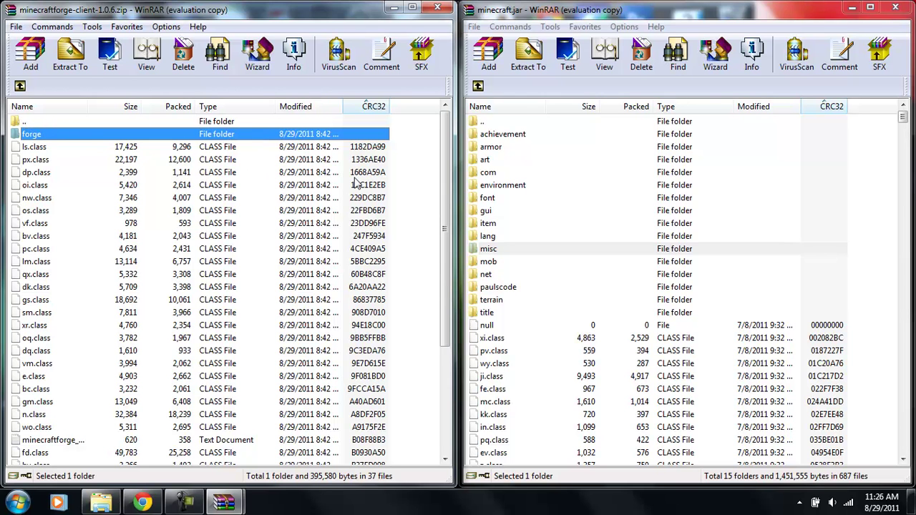
pyautogui.moveTo(441, 127); pyautogui.dragTo(353, 357)
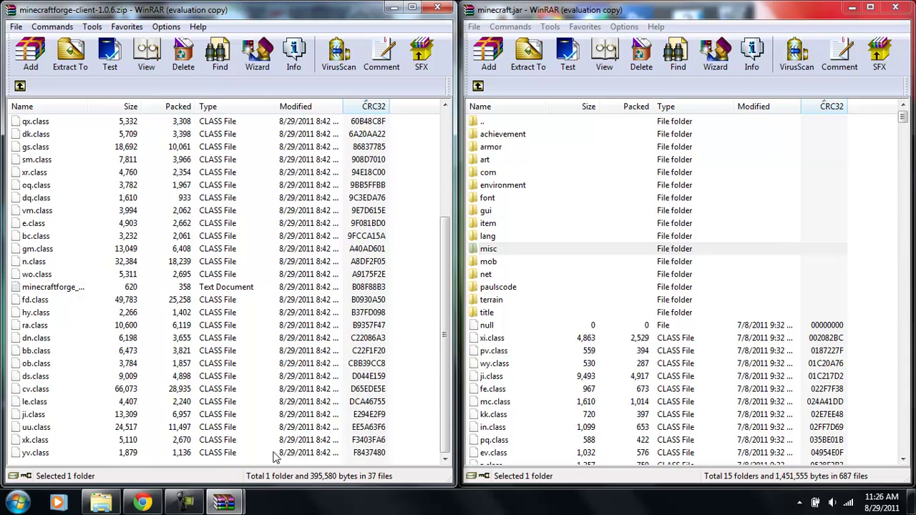
pyautogui.hotkey('ctrl', 'a')
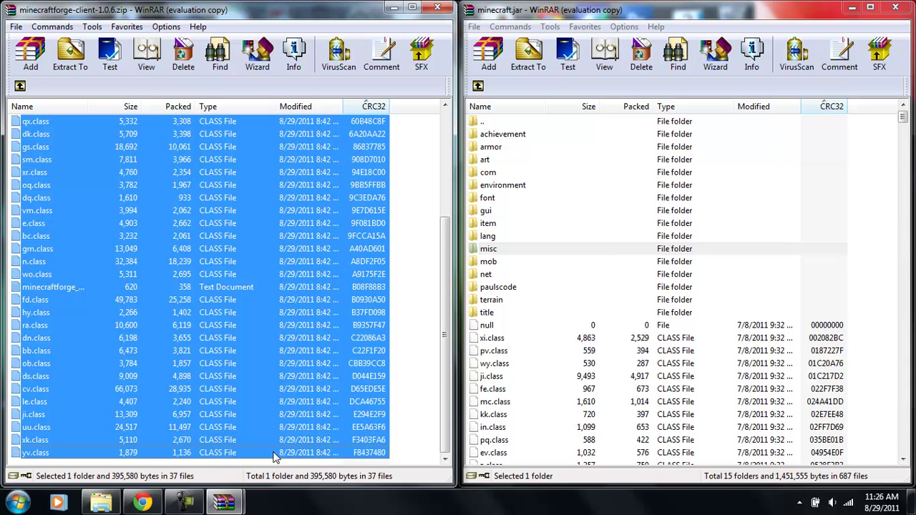
pyautogui.moveTo(446, 357)
pyautogui.mouseDown()
pyautogui.moveTo(450, 204)
pyautogui.moveTo(442, 371)
pyautogui.mouseUp()
pyautogui.moveTo(439, 336); pyautogui.dragTo(437, 185)
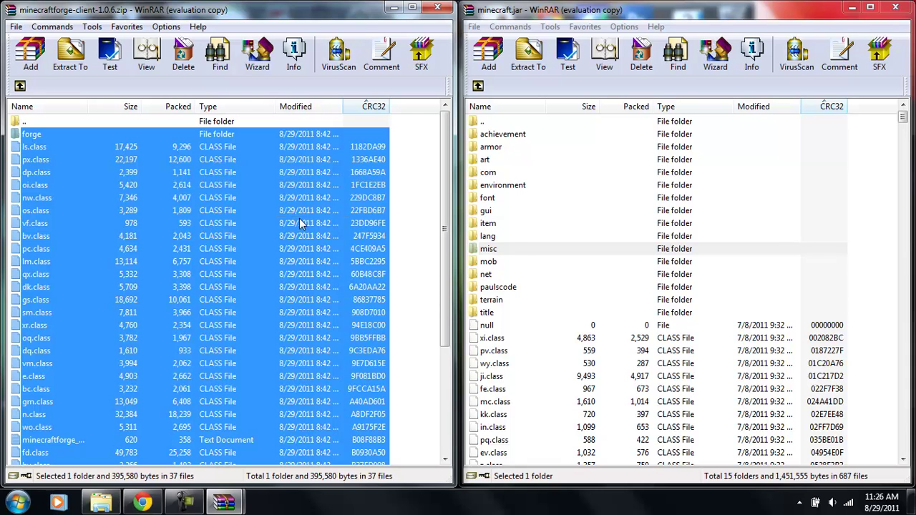
pyautogui.moveTo(303, 226); pyautogui.dragTo(514, 250)
pyautogui.moveTo(648, 433); pyautogui.dragTo(647, 433)
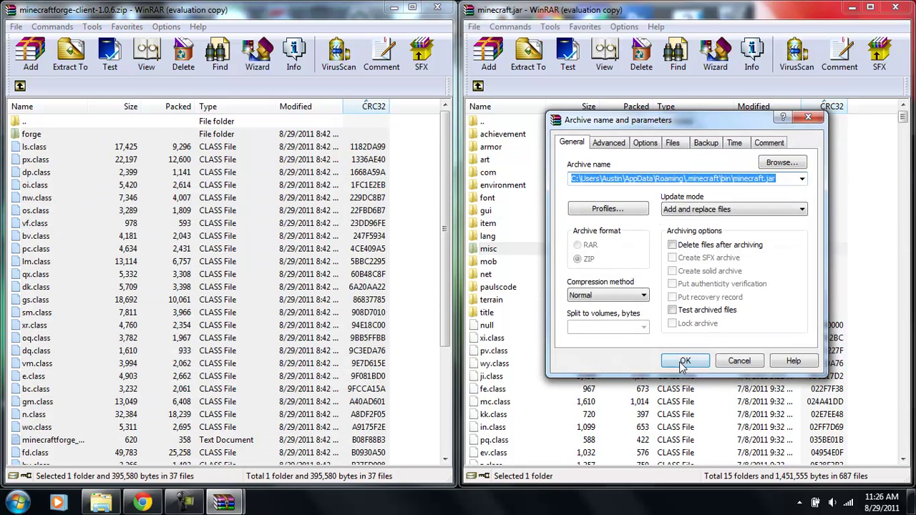
pyautogui.click(684, 361)
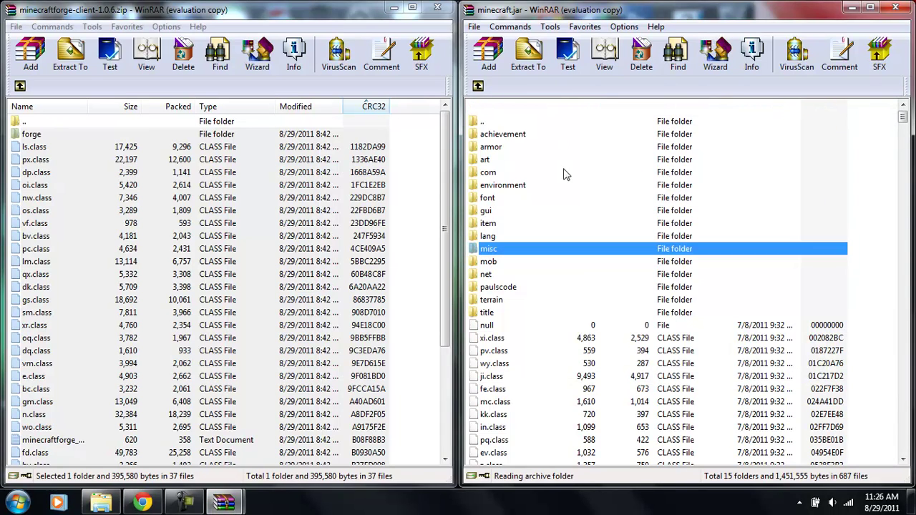
pyautogui.click(429, 16)
pyautogui.click(426, 9)
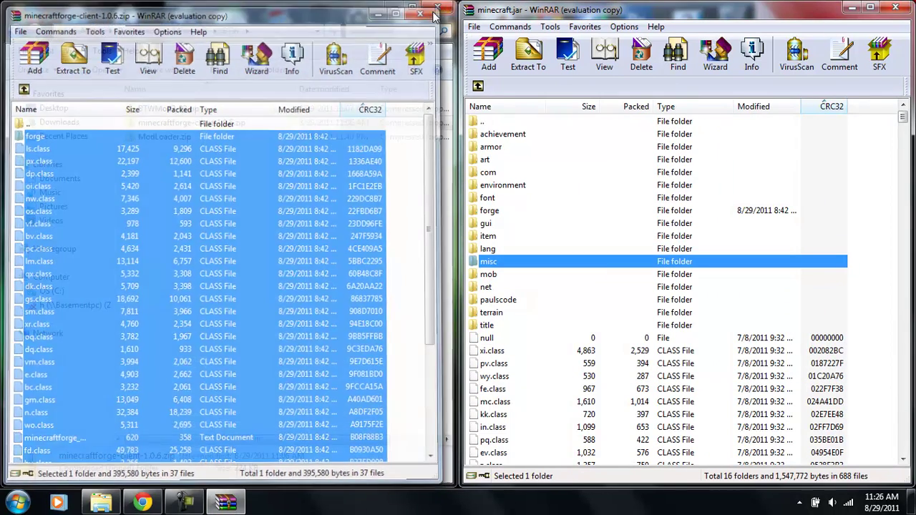
# Step: Open BTWMod2-92.zip with WinRAR, dismiss the licence reminder and tile its window beside minecraft.jar
pyautogui.click(178, 111)
pyautogui.rightClick(177, 110)
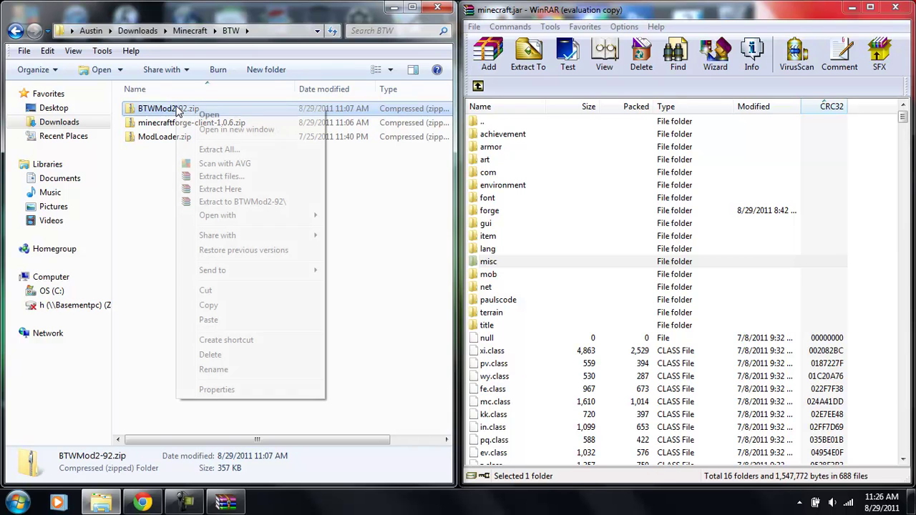
pyautogui.moveTo(281, 220)
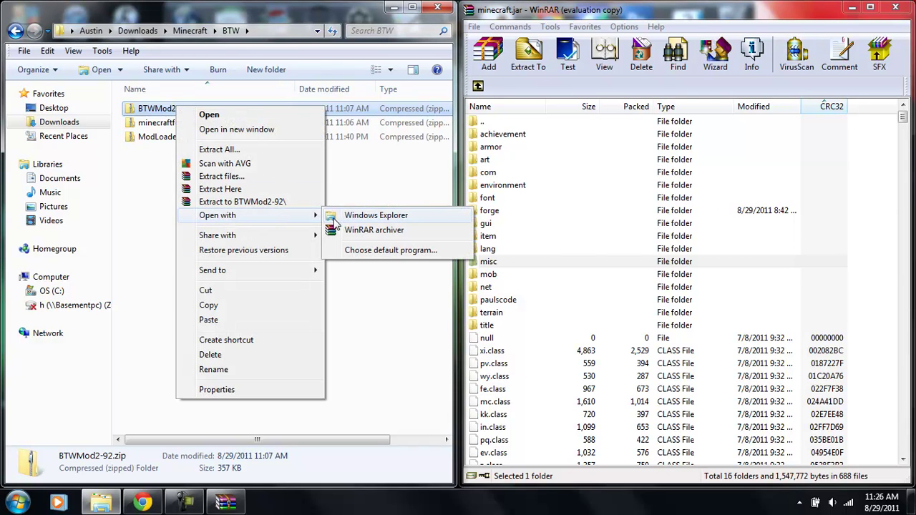
pyautogui.click(347, 230)
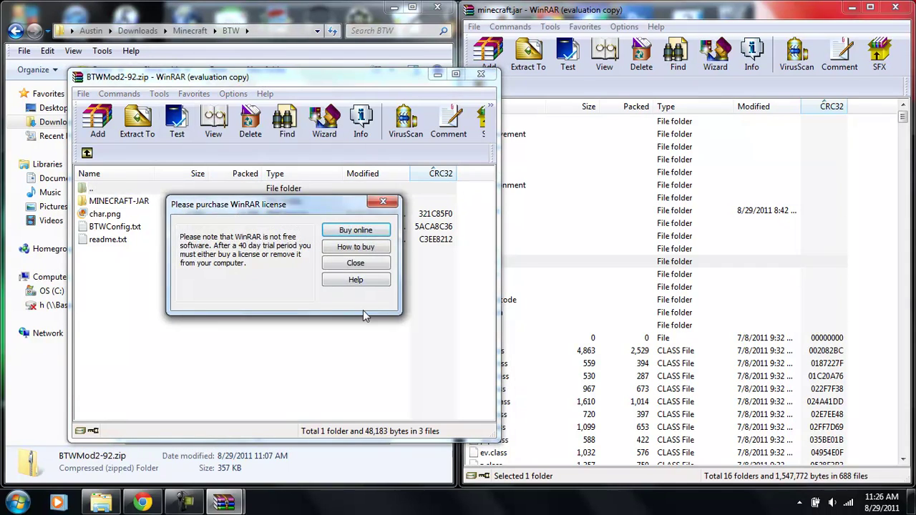
pyautogui.click(355, 267)
pyautogui.moveTo(247, 83); pyautogui.dragTo(5, 62)
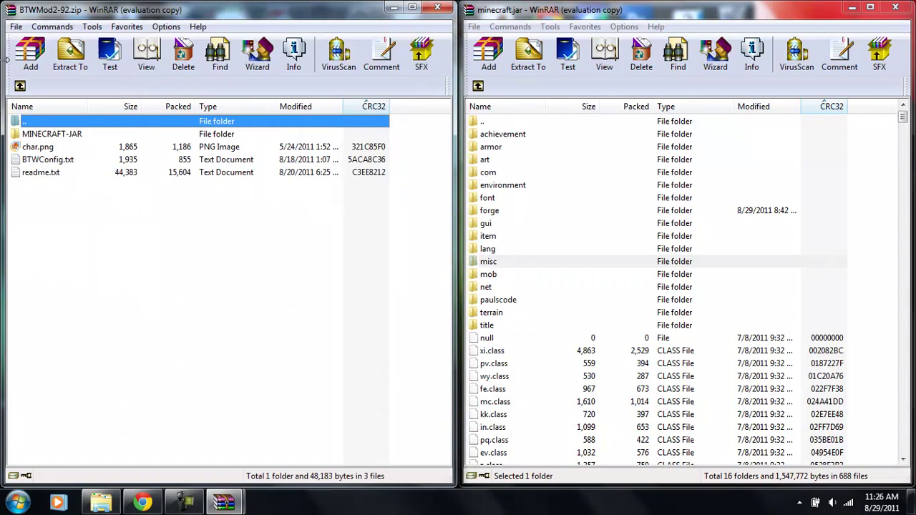
# Step: View the char.png skin image from BTWMod2-92.zip enlarged in the photo viewer
pyautogui.click(56, 137)
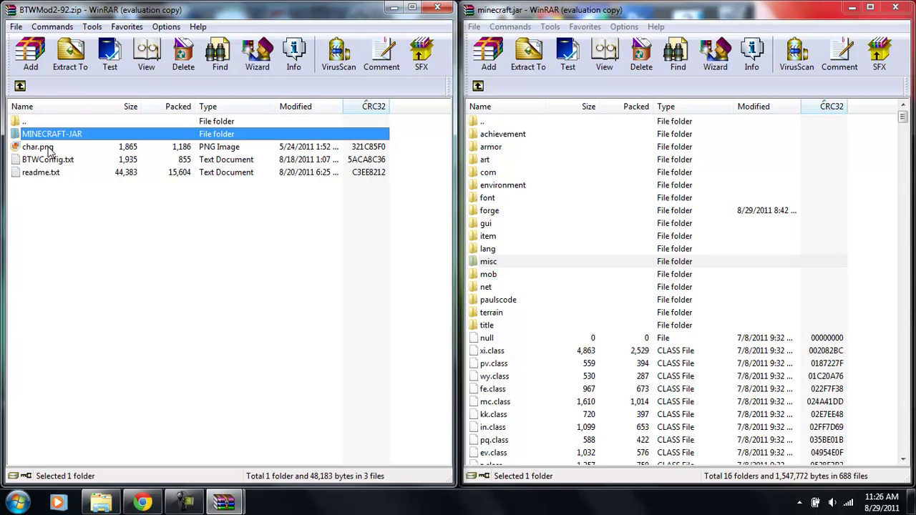
pyautogui.click(50, 148)
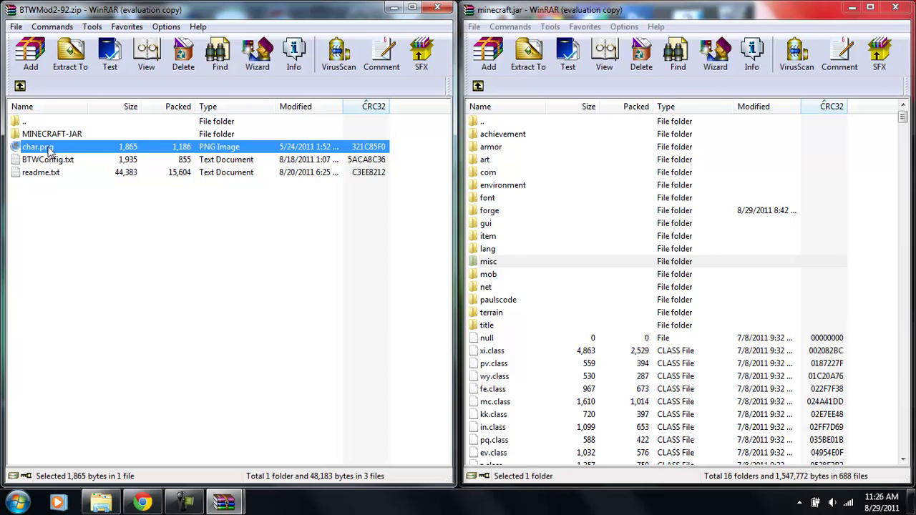
pyautogui.doubleClick(43, 147)
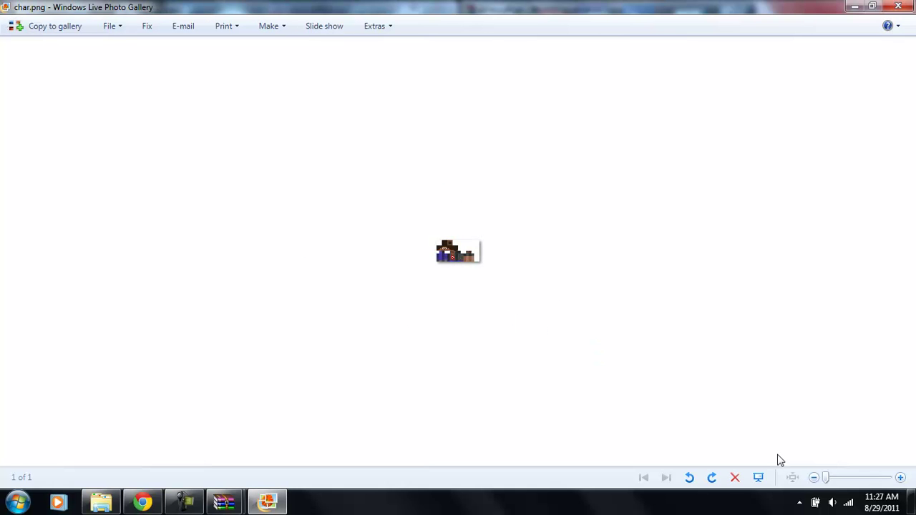
pyautogui.moveTo(827, 477); pyautogui.dragTo(873, 477)
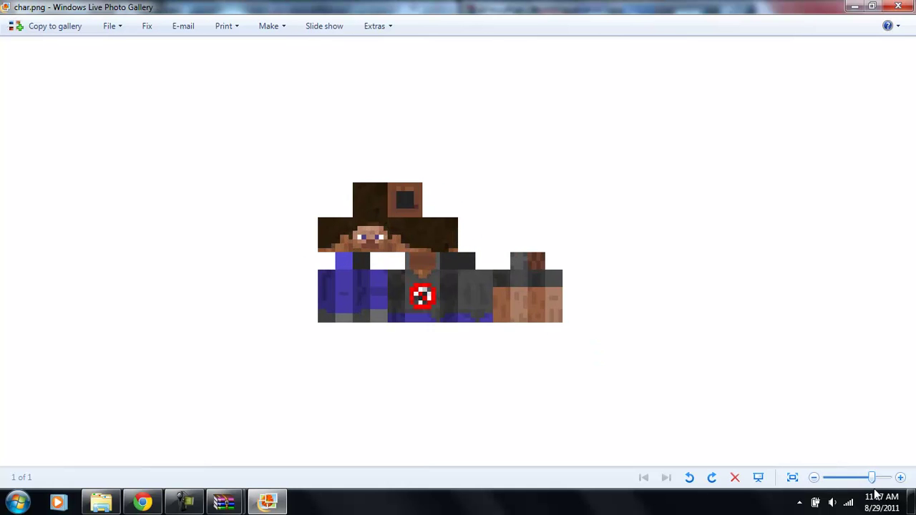
# Step: Close the enlarged char.png image and view BTWConfig.txt and readme.txt from the BTWMod2-92.zip archive
pyautogui.click(897, 10)
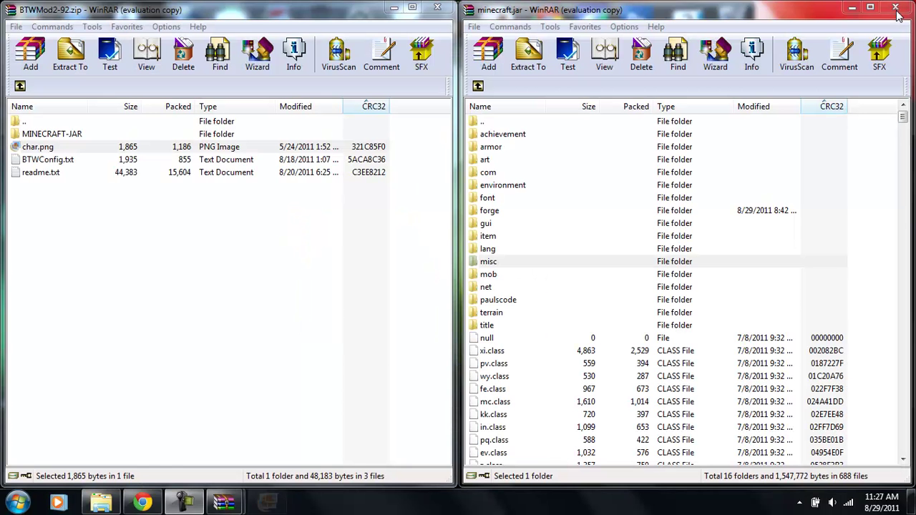
pyautogui.doubleClick(49, 162)
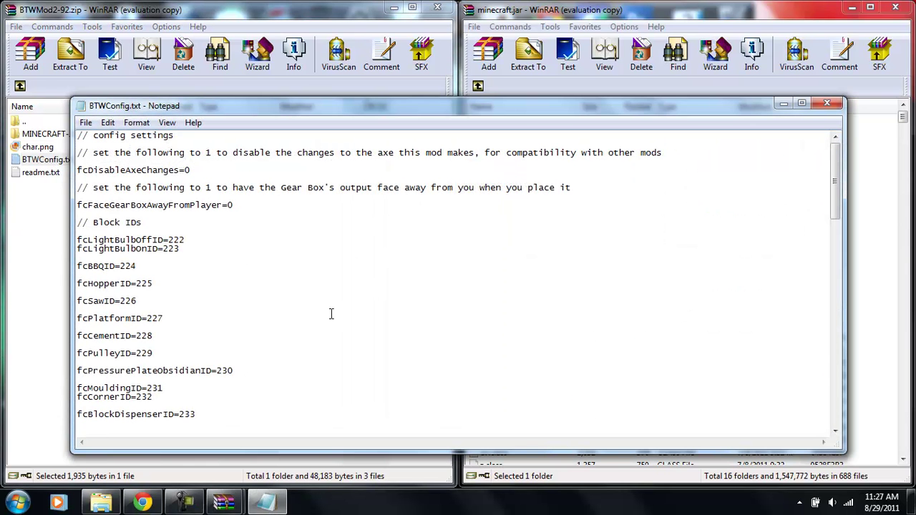
pyautogui.click(827, 103)
pyautogui.doubleClick(65, 176)
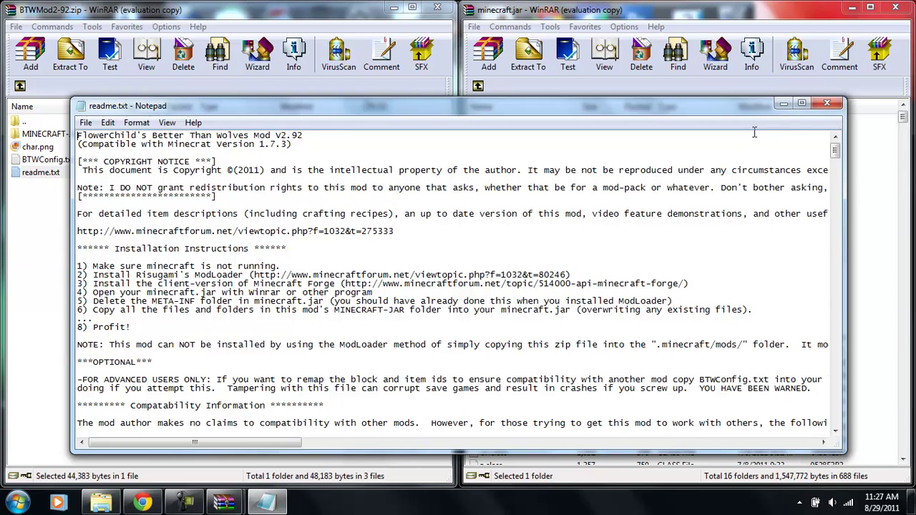
pyautogui.click(828, 103)
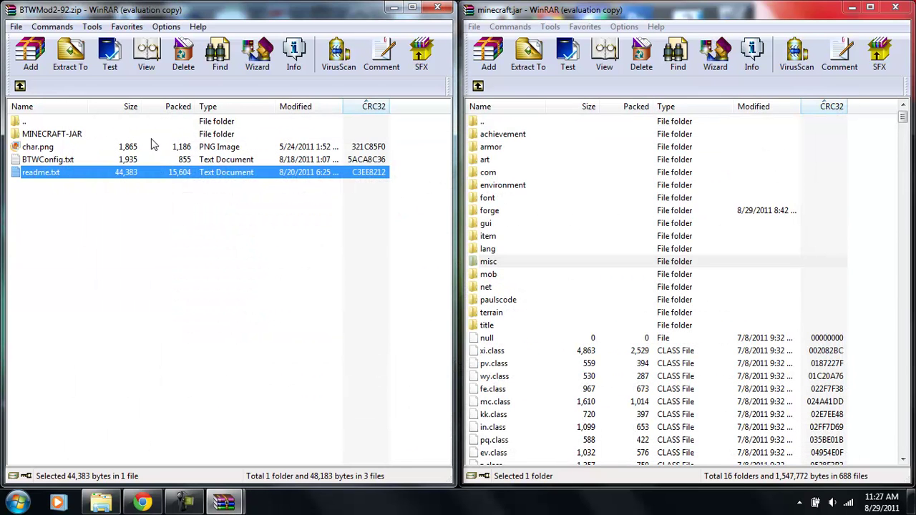
# Step: Add all folders and files from the MINECRAFT-JAR folder of BTWMod2-92.zip to minecraft.jar using Add and replace files
pyautogui.click(139, 138)
pyautogui.doubleClick(139, 138)
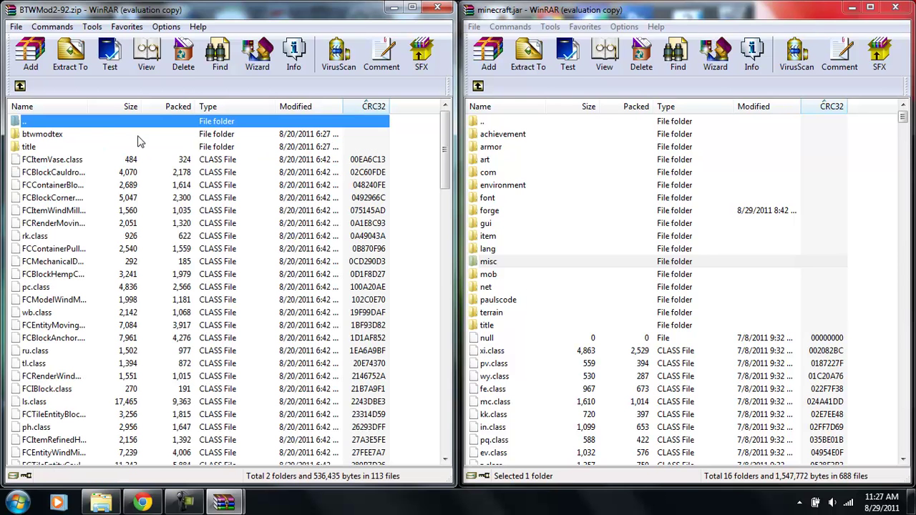
pyautogui.click(134, 139)
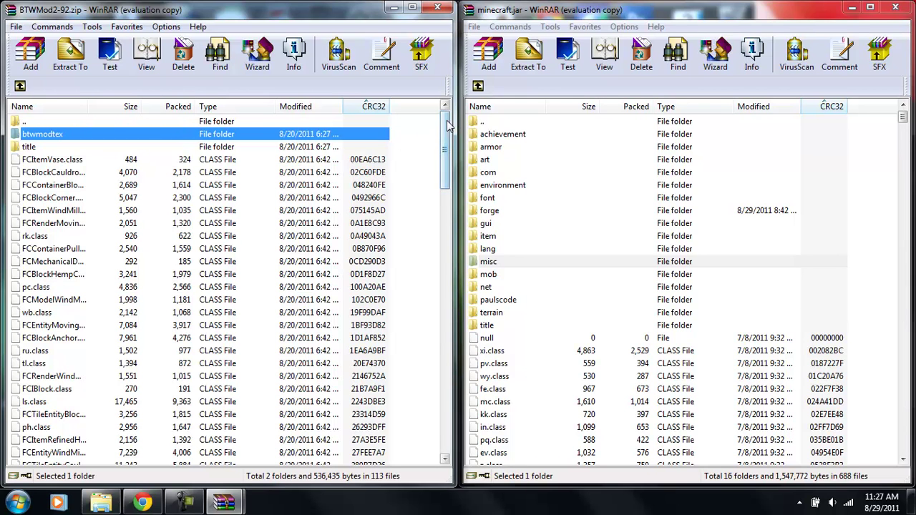
pyautogui.moveTo(445, 123); pyautogui.dragTo(415, 460)
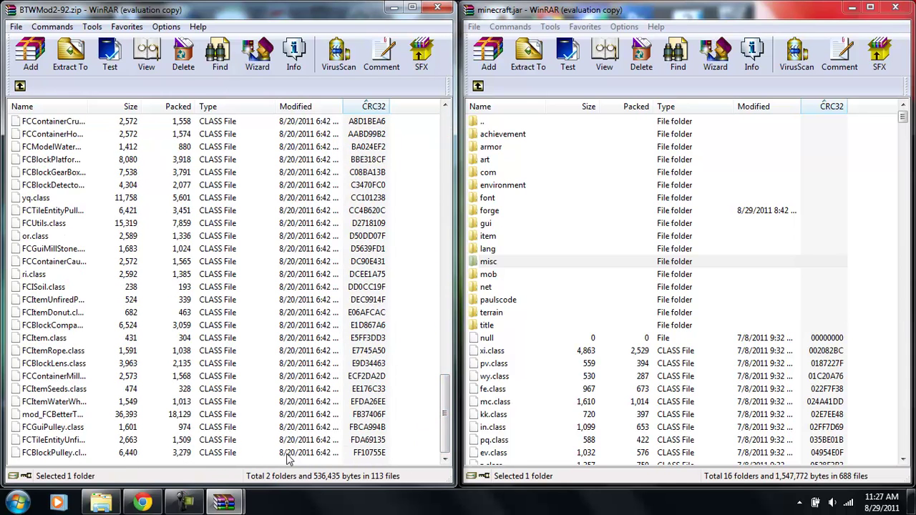
pyautogui.hotkey('ctrl', 'a')
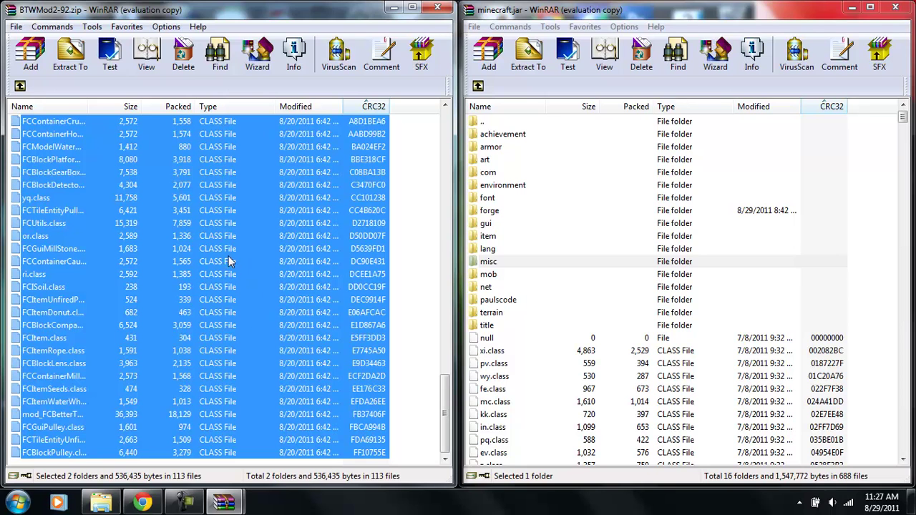
pyautogui.moveTo(226, 256); pyautogui.dragTo(587, 401)
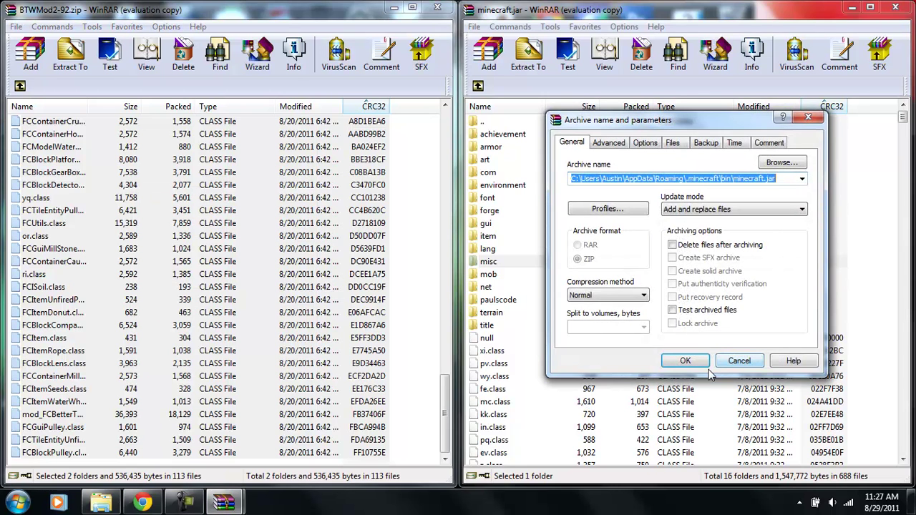
pyautogui.click(705, 363)
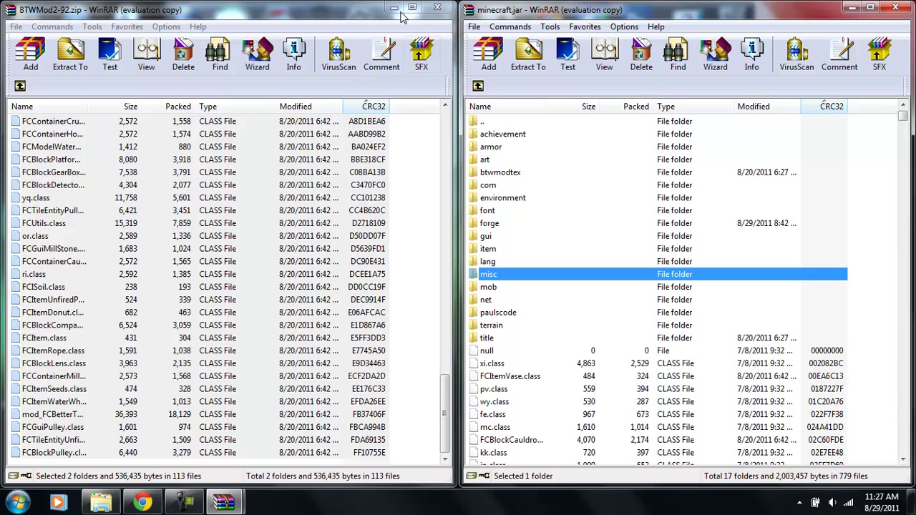
# Step: Close the BTWMod2-92.zip archive, the BTW downloads folder and the minecraft.jar archive
pyautogui.click(437, 8)
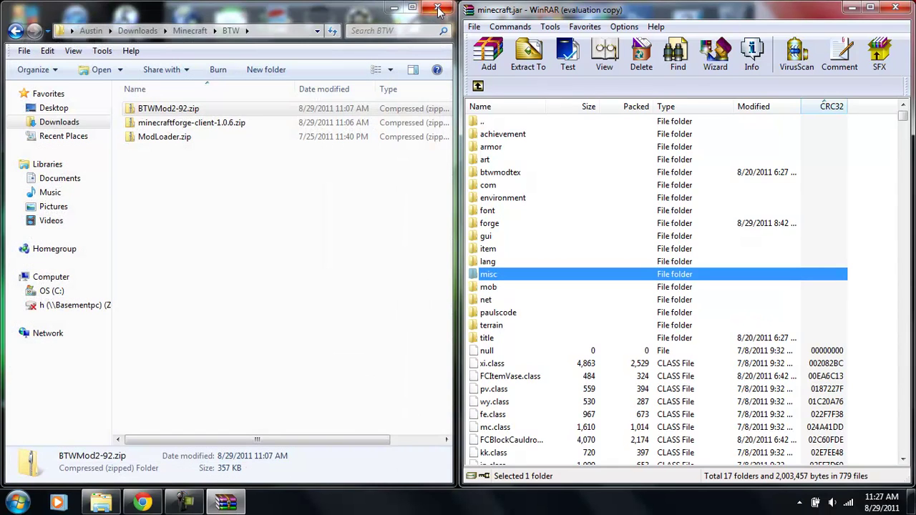
pyautogui.click(438, 9)
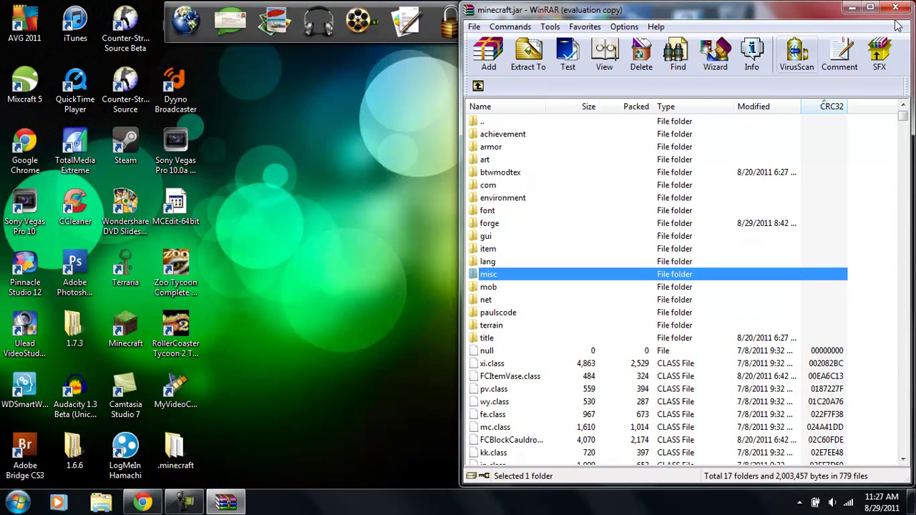
pyautogui.click(896, 8)
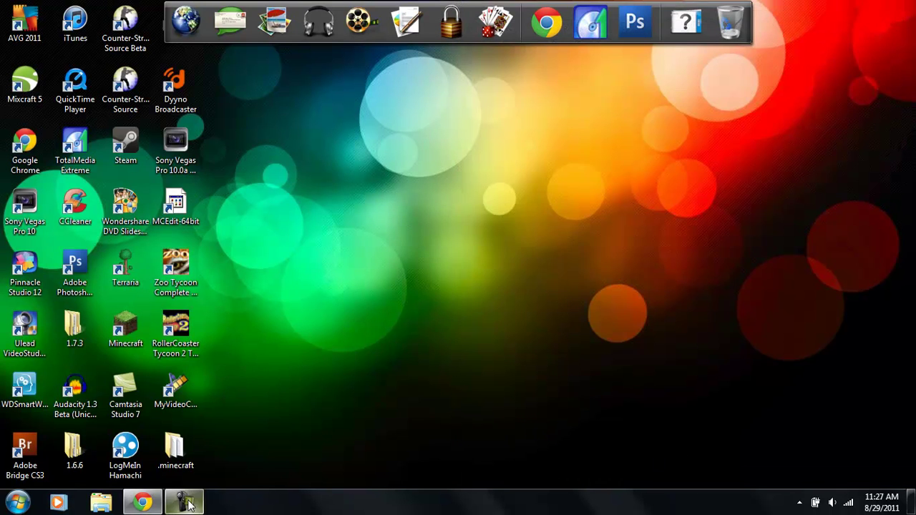
pyautogui.click(185, 503)
pyautogui.click(185, 502)
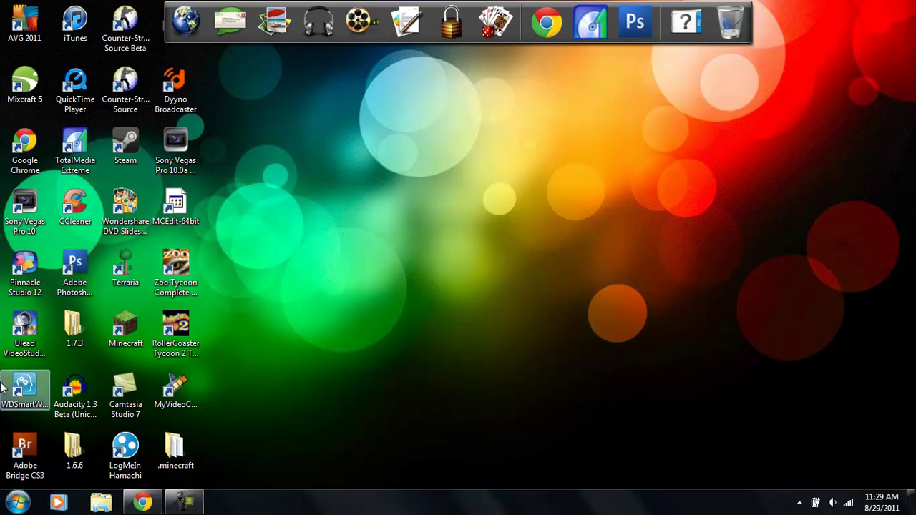
# Step: Launch Minecraft and log in with the remembered account details
pyautogui.click(18, 503)
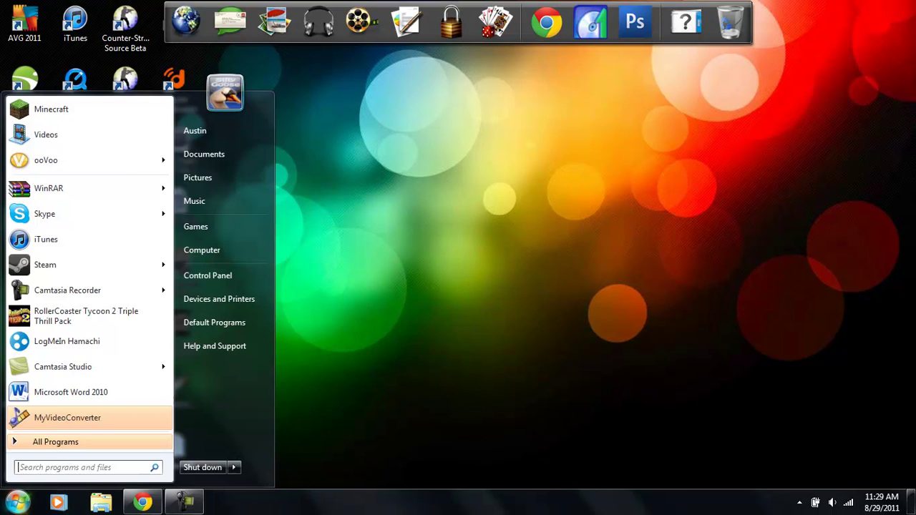
pyautogui.click(89, 120)
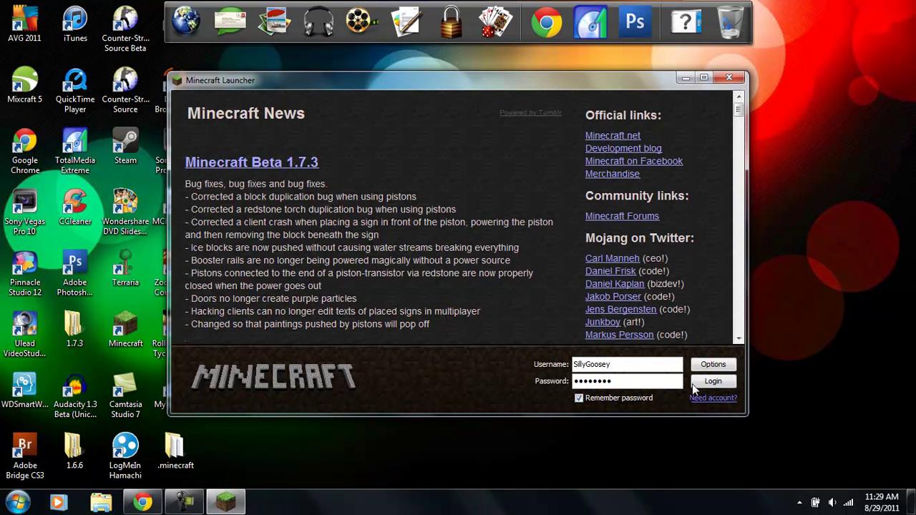
pyautogui.click(712, 382)
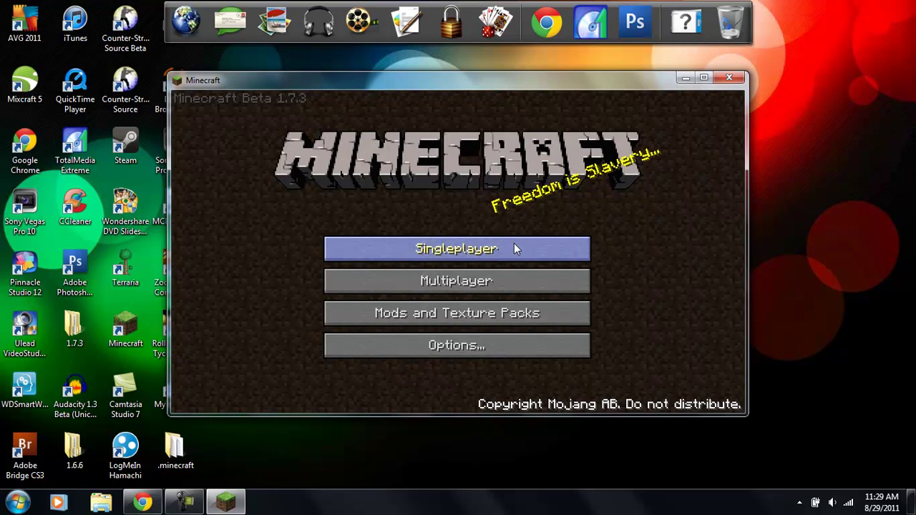
# Step: Create a new singleplayer world named btw with a random seed
pyautogui.click(514, 244)
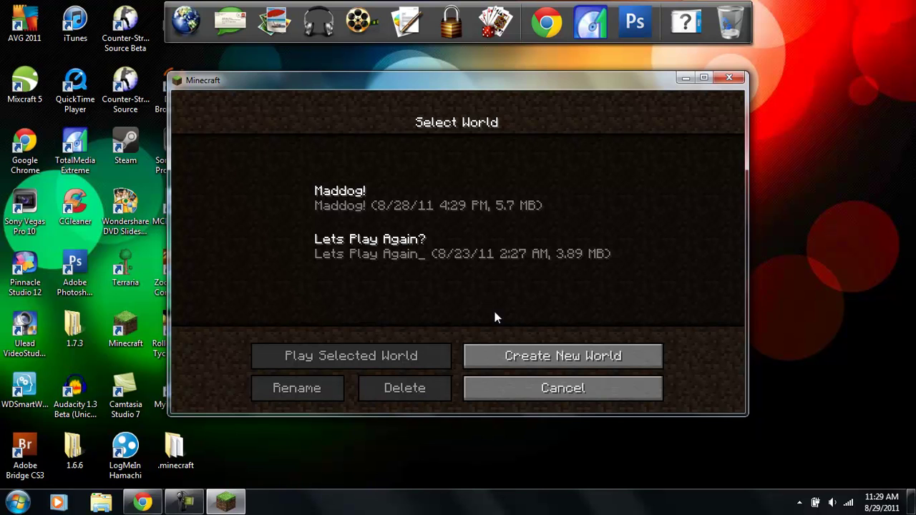
pyautogui.click(512, 347)
pyautogui.press('BackSpace')
pyautogui.press('BackSpace')
pyautogui.press('BackSpace')
pyautogui.press('BackSpace')
pyautogui.press('BackSpace')
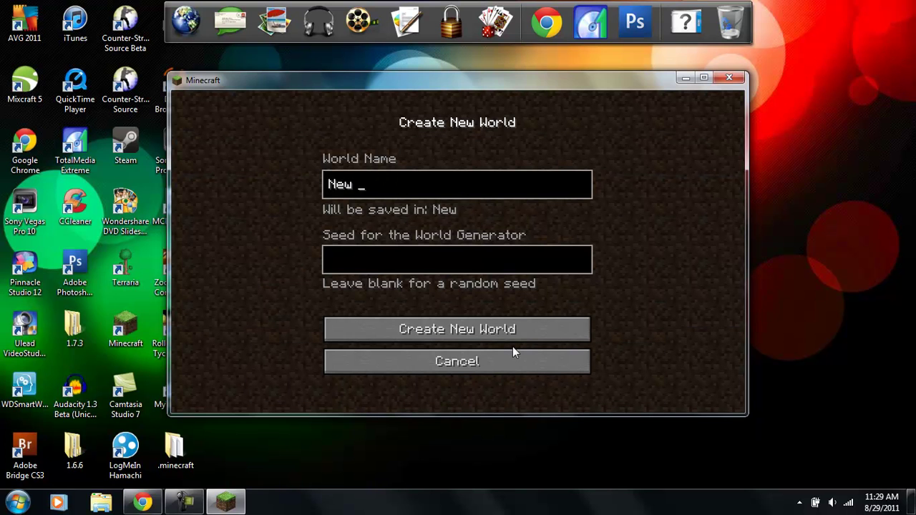
pyautogui.press('BackSpace')
pyautogui.press('BackSpace')
pyautogui.press('BackSpace')
pyautogui.press('BackSpace')
pyautogui.write('btw')
pyautogui.click(472, 326)
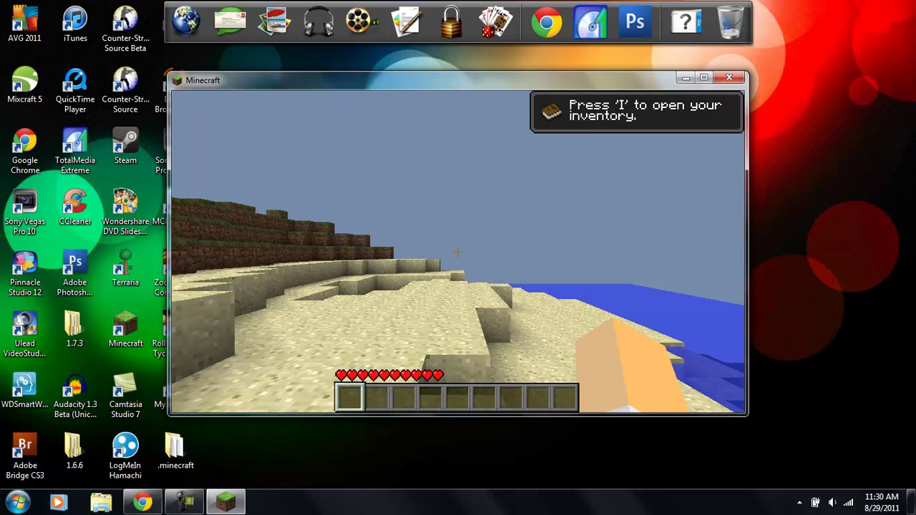
# Step: Walk from the sandy beach up onto the grassy hillside to check that the modded game runs
pyautogui.press('w')
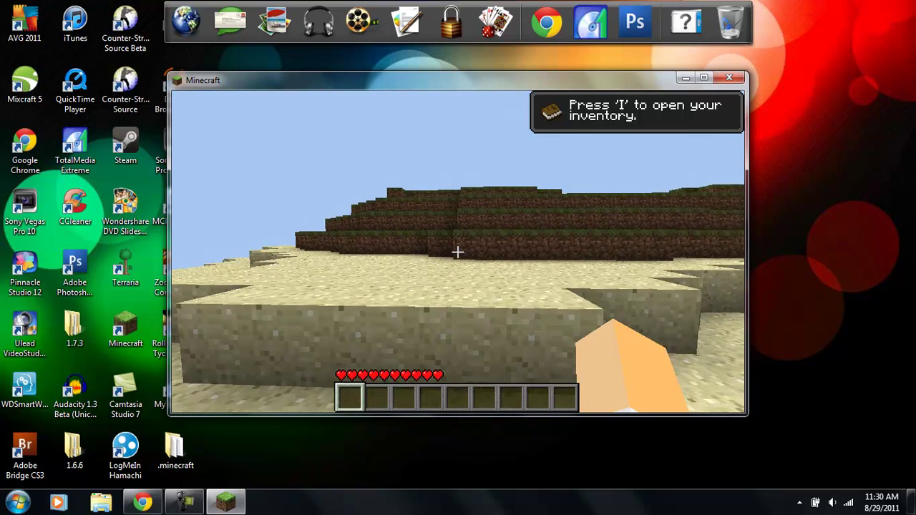
pyautogui.press('w')
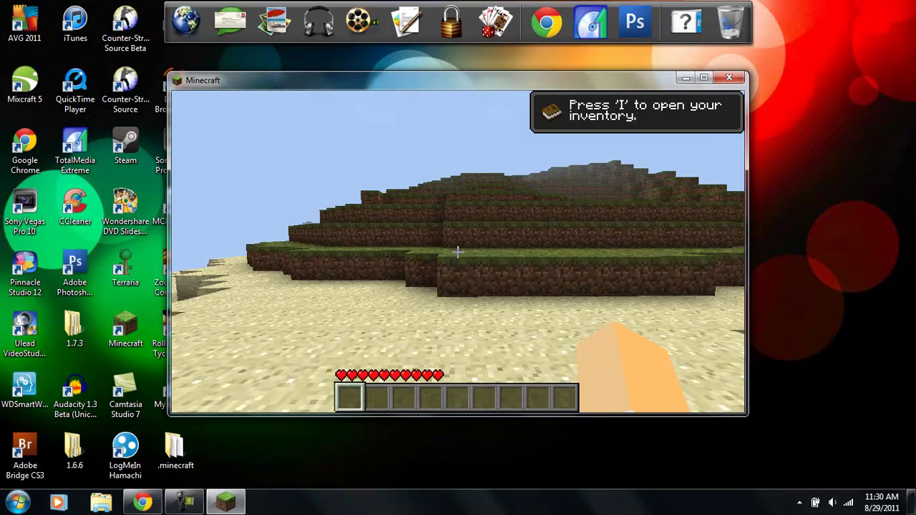
pyautogui.press('w')
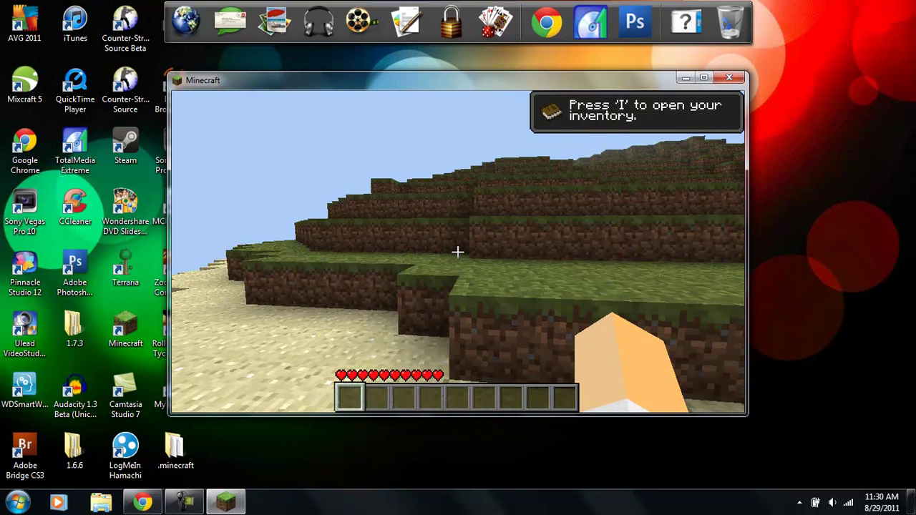
pyautogui.press('w')
pyautogui.press('space')
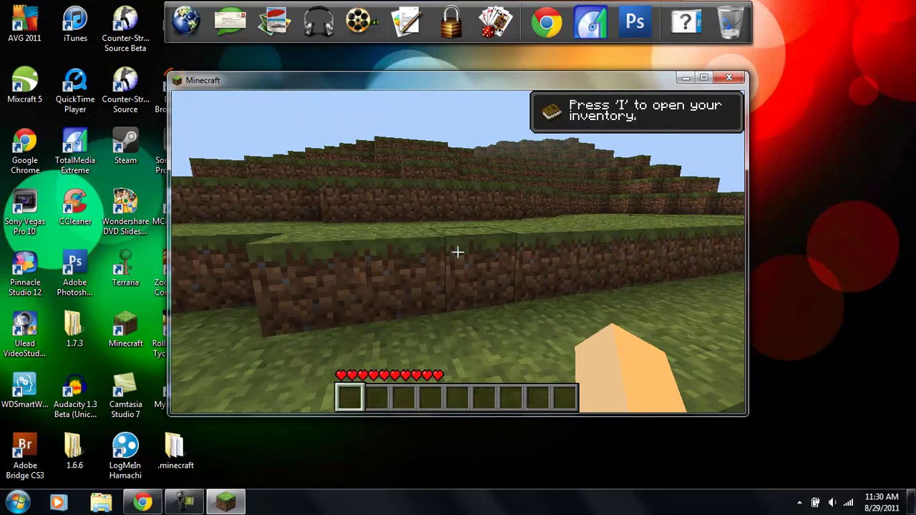
pyautogui.press('w')
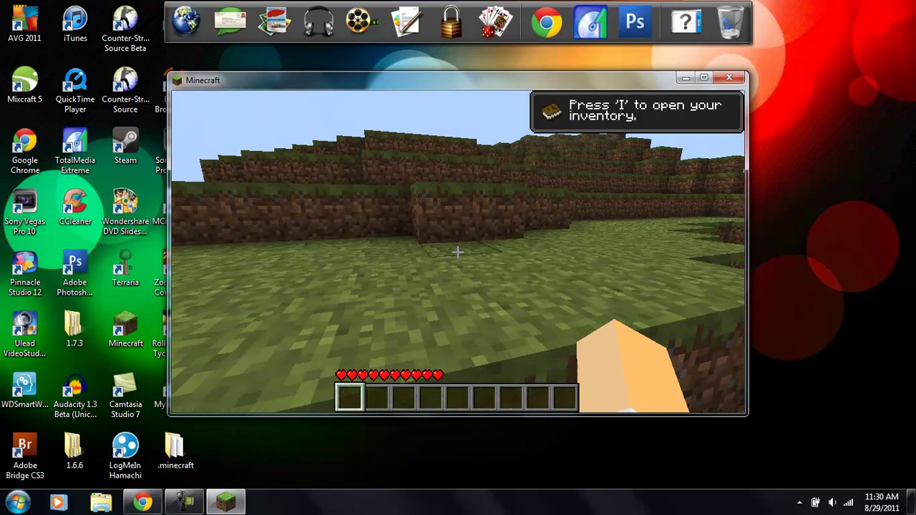
pyautogui.press('w')
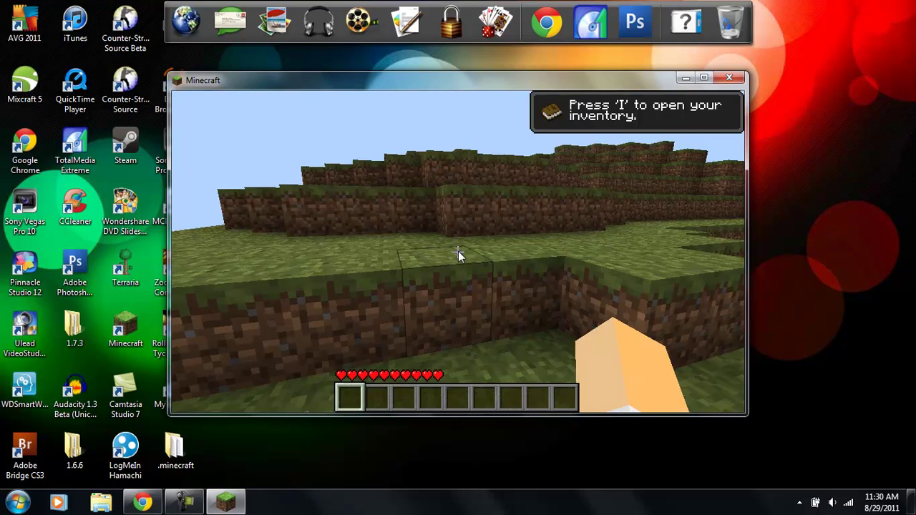
# Step: Save the world and quit to the title screen, look at the game options and close Minecraft
pyautogui.press('Escape')
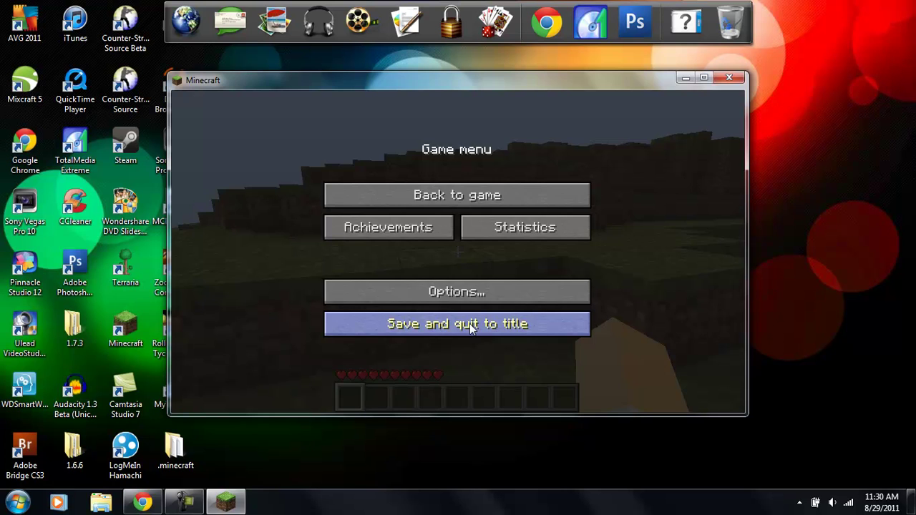
pyautogui.click(469, 323)
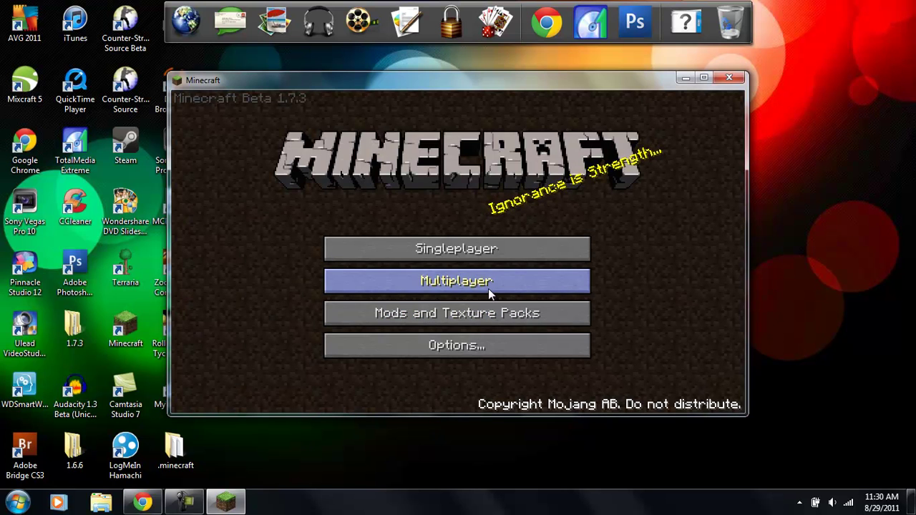
pyautogui.click(493, 342)
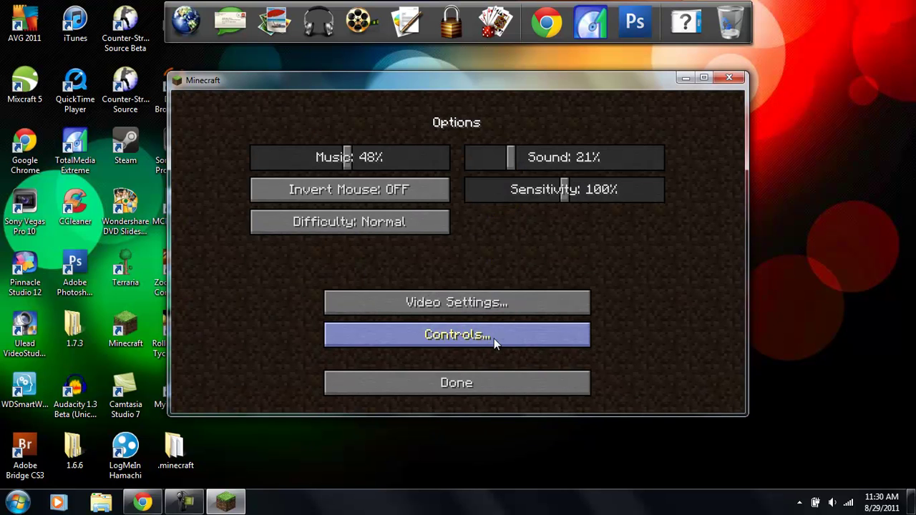
pyautogui.click(494, 377)
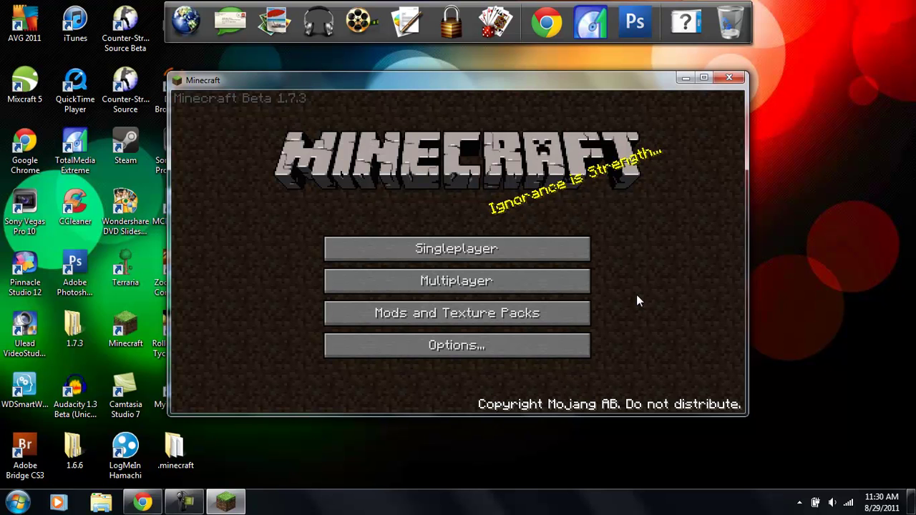
pyautogui.click(732, 80)
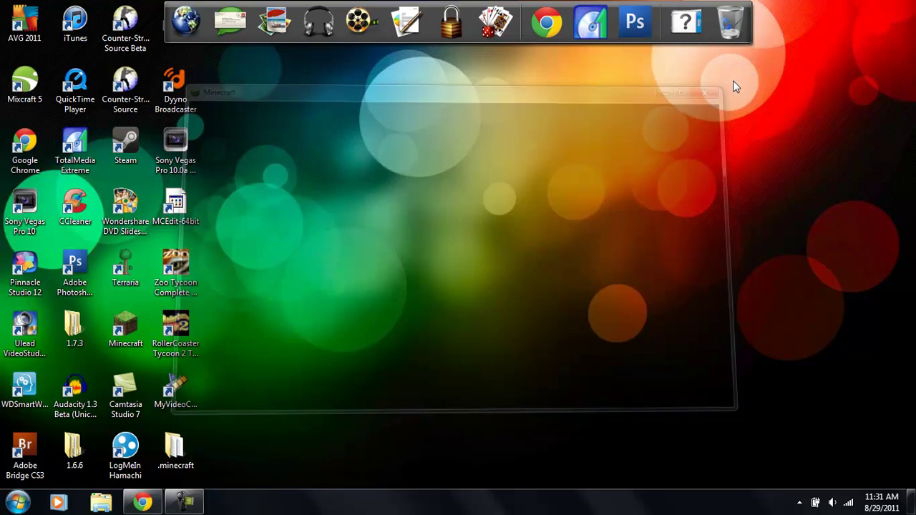
# Step: Open the bin folder inside the .minecraft folder of the Roaming application data
pyautogui.click(17, 502)
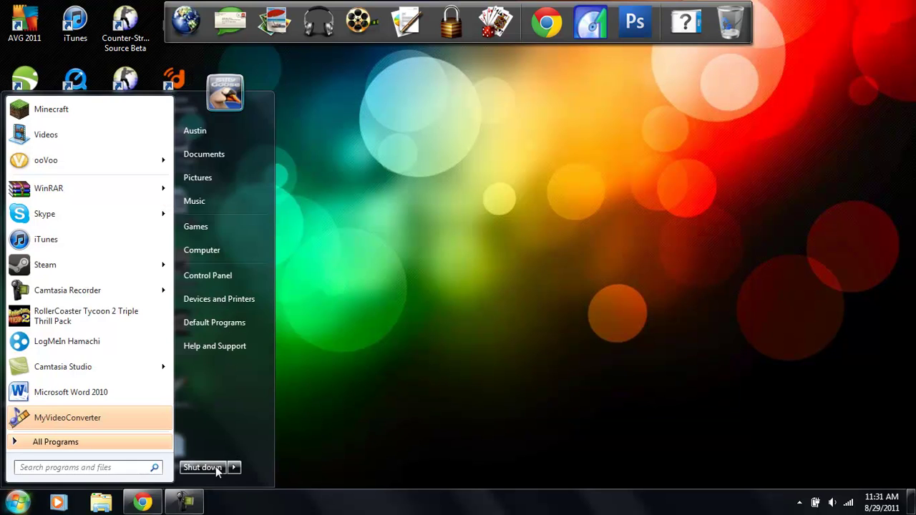
pyautogui.write('run')
pyautogui.press('Return')
pyautogui.press('Return')
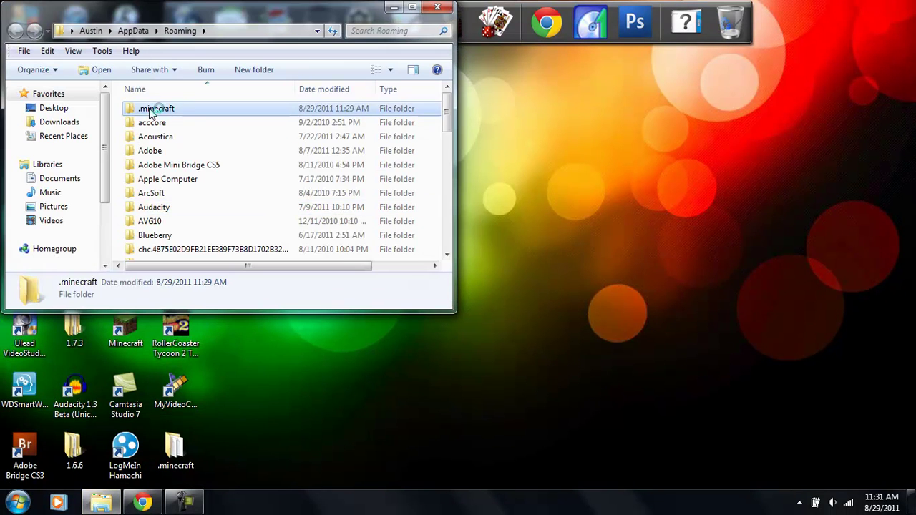
pyautogui.doubleClick(151, 109)
pyautogui.click(158, 111)
pyautogui.doubleClick(159, 111)
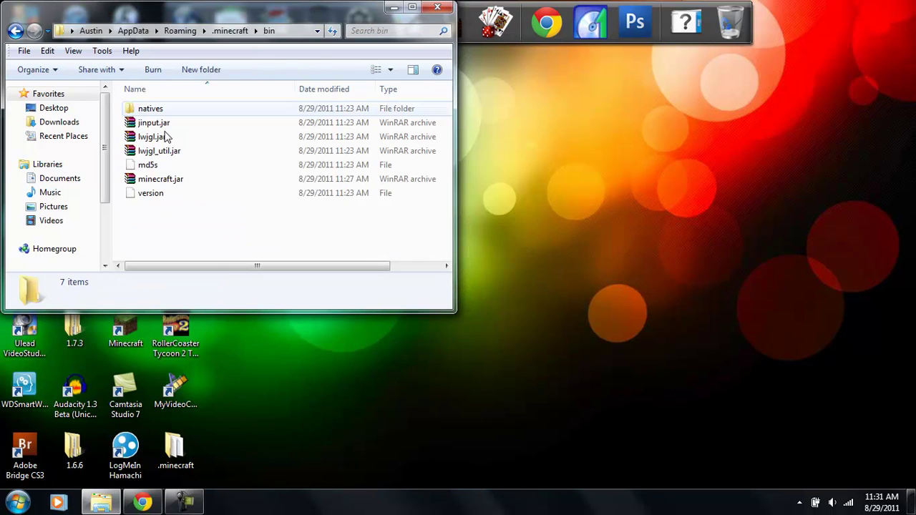
# Step: Open minecraft.jar with WinRAR, dismiss the license reminder and place the archive window beside the folder window
pyautogui.click(182, 180)
pyautogui.rightClick(182, 180)
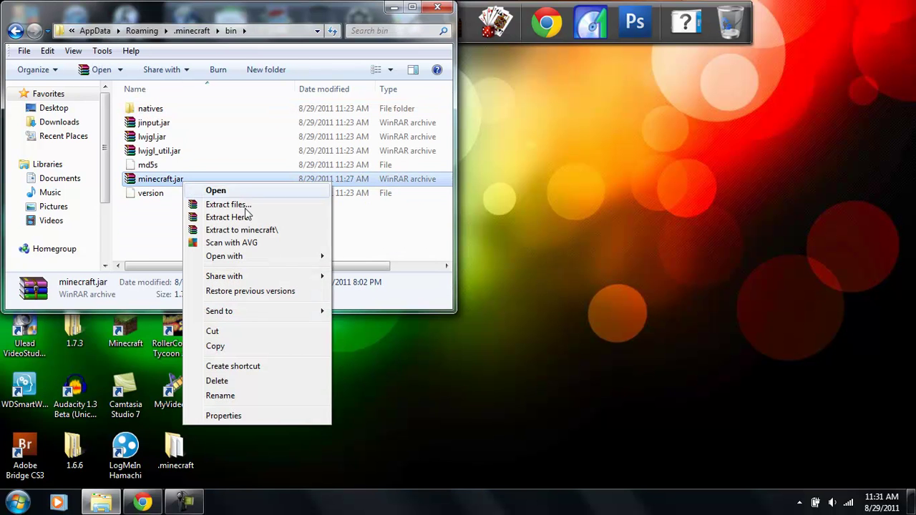
pyautogui.moveTo(299, 259)
pyautogui.click(380, 271)
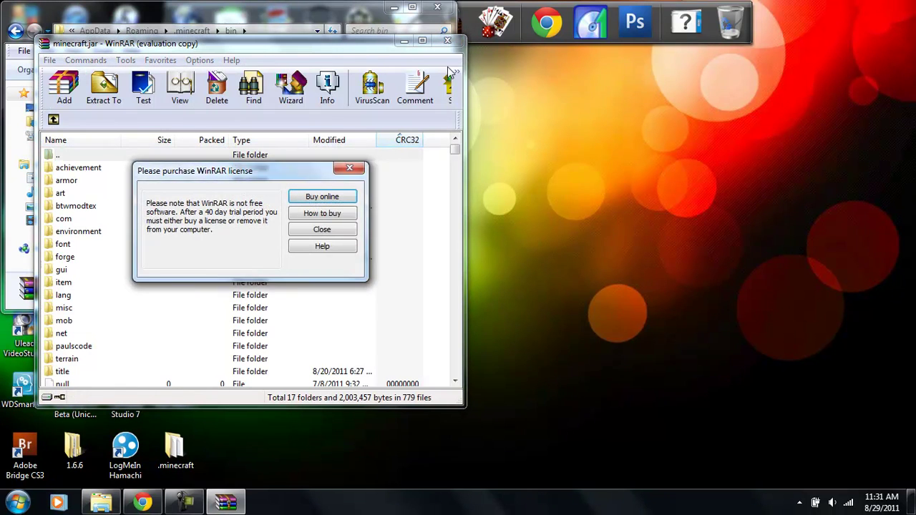
pyautogui.click(349, 168)
pyautogui.moveTo(308, 44); pyautogui.dragTo(912, 10)
# Step: Go to the Need to Use 1.7.3 folder inside the Minecraft folder of Downloads
pyautogui.click(52, 124)
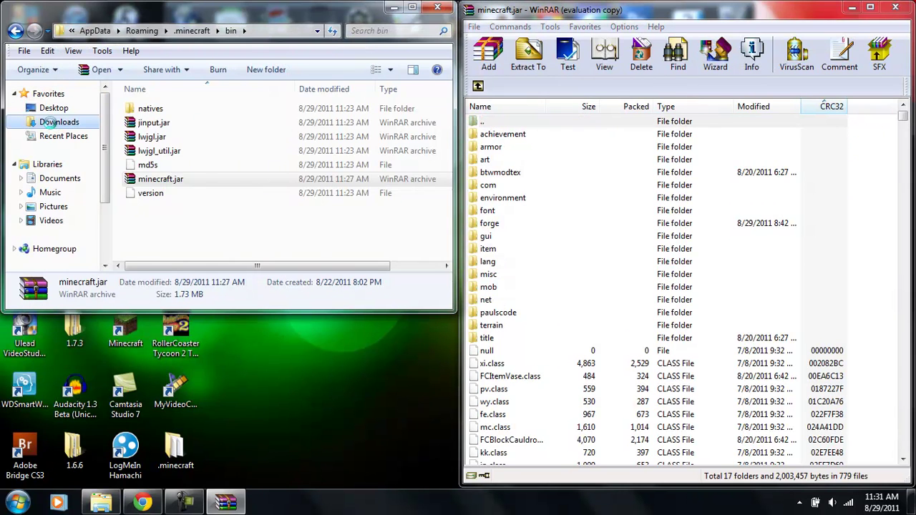
pyautogui.scroll(-2, 445, 109)
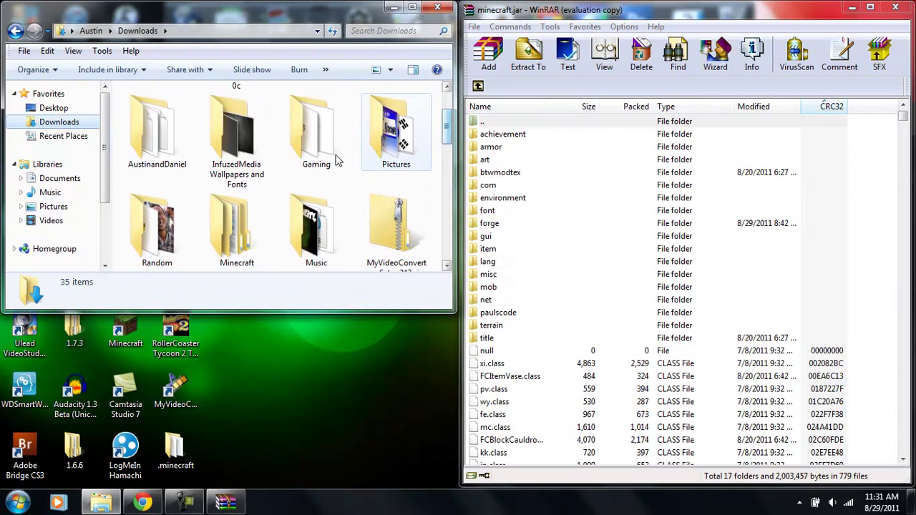
pyautogui.doubleClick(244, 219)
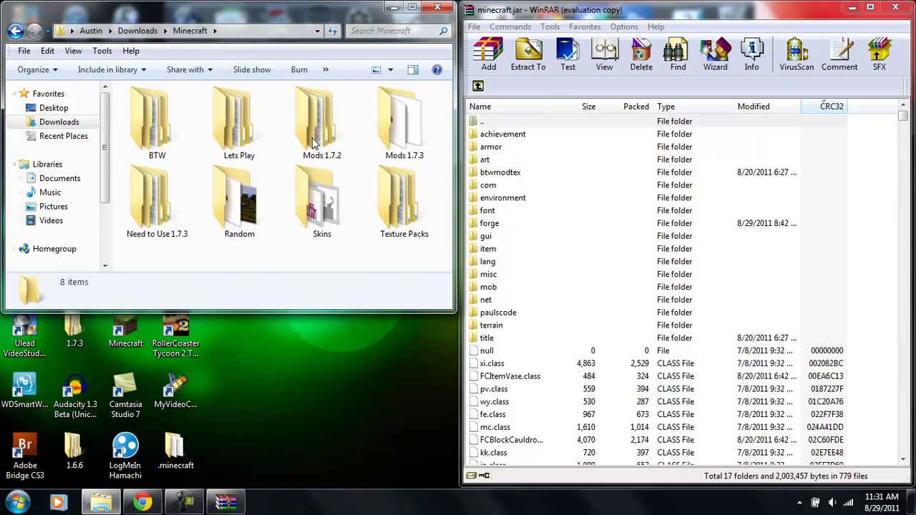
pyautogui.doubleClick(163, 203)
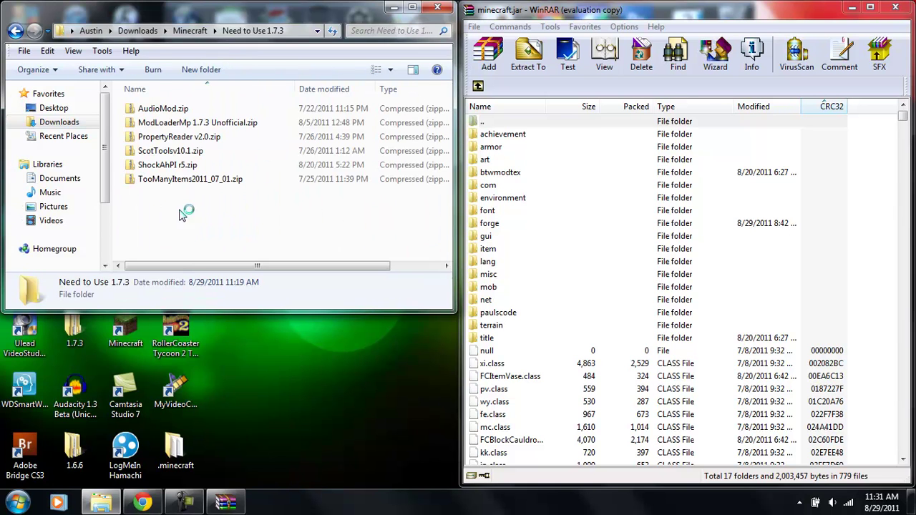
# Step: Open TooManyItems2011_07_01.zip with WinRAR and dismiss the license reminder
pyautogui.click(221, 185)
pyautogui.rightClick(222, 185)
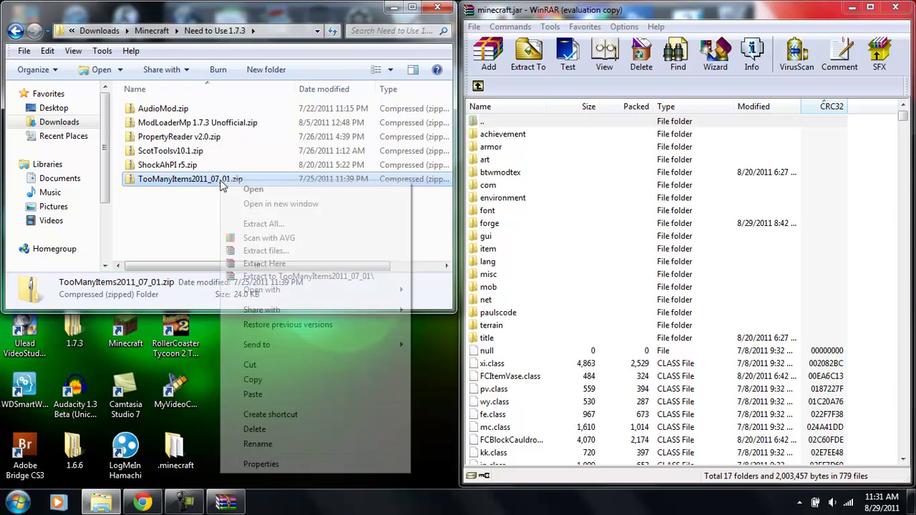
pyautogui.moveTo(386, 291)
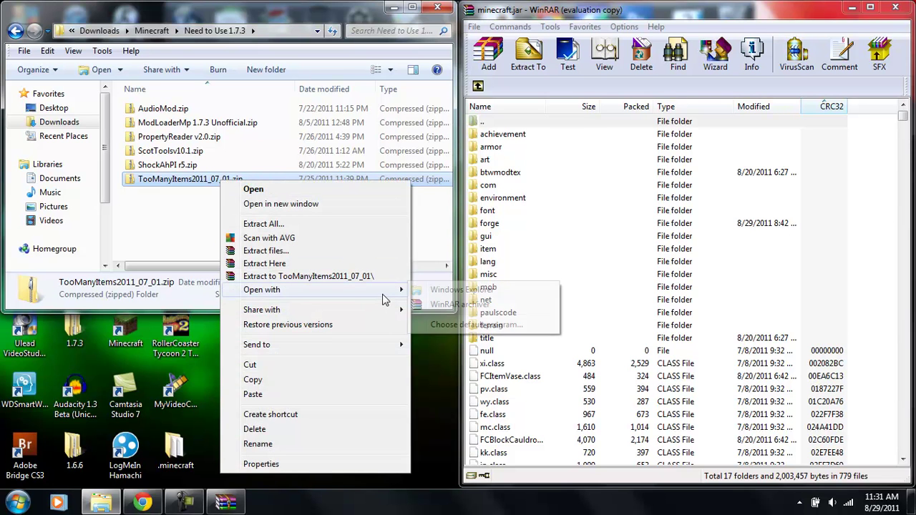
pyautogui.click(422, 304)
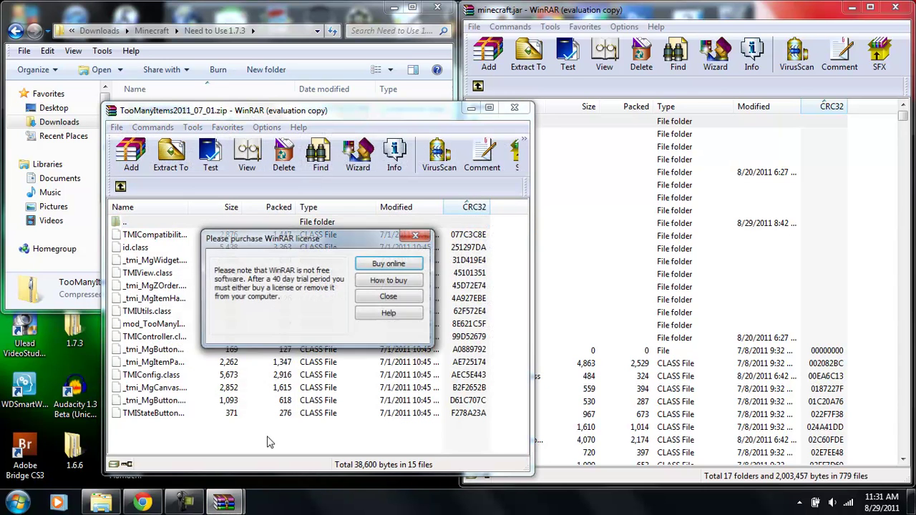
pyautogui.click(388, 296)
# Step: Add all the TooManyItems class files to minecraft.jar with Add and replace files, and close both archives and the folder window
pyautogui.moveTo(338, 429); pyautogui.dragTo(320, 243)
pyautogui.moveTo(321, 290); pyautogui.dragTo(690, 408)
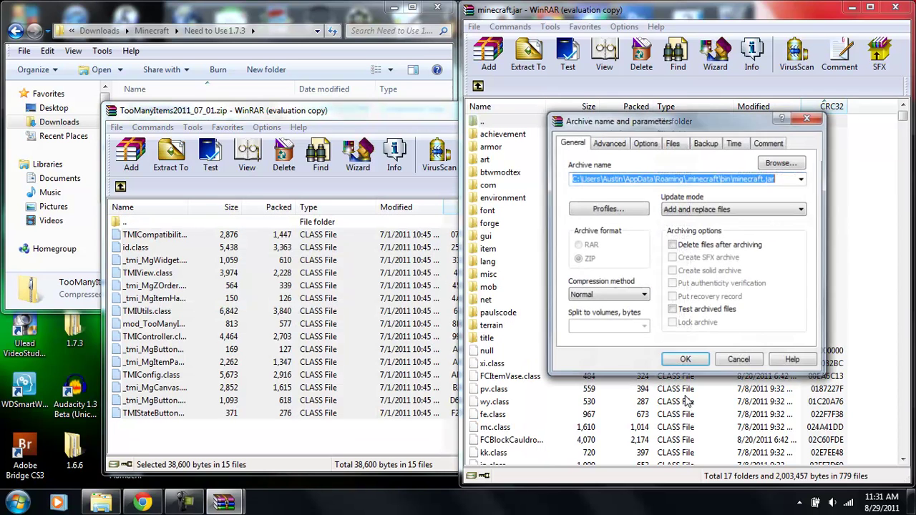
pyautogui.click(688, 361)
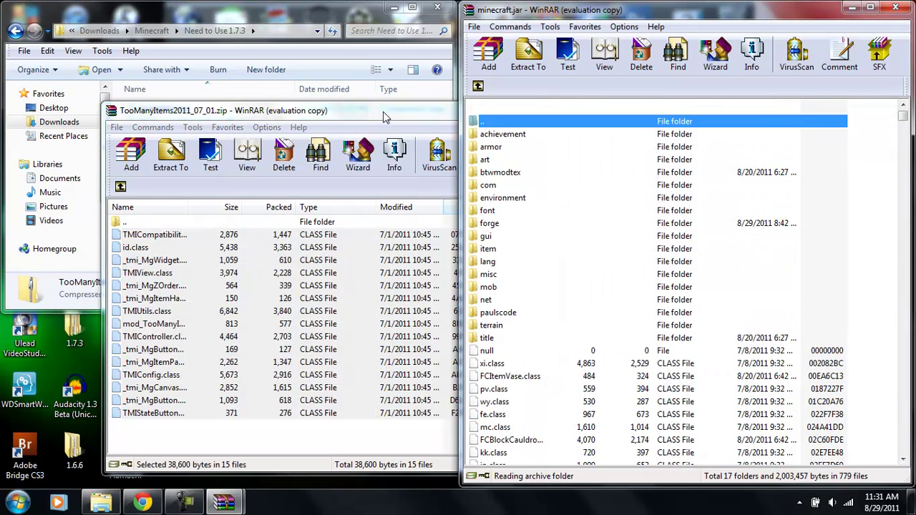
pyautogui.click(384, 112)
pyautogui.click(518, 108)
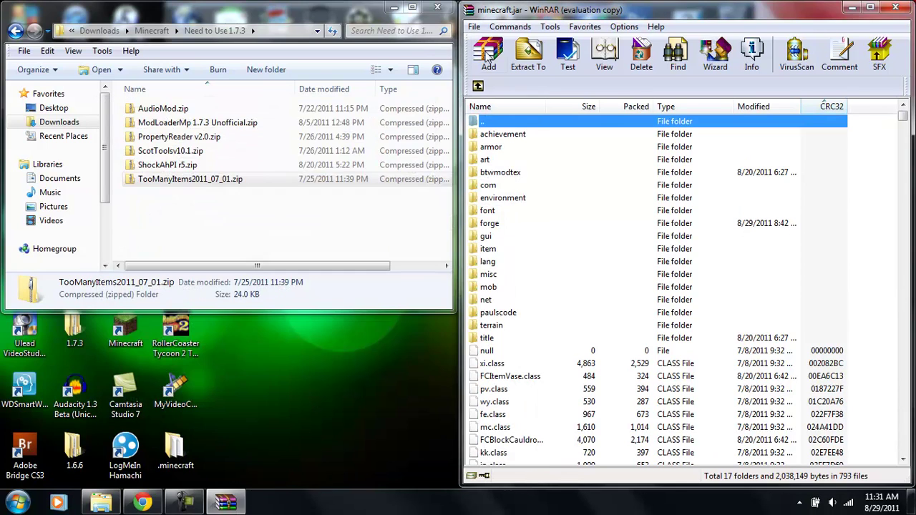
pyautogui.click(437, 7)
pyautogui.click(895, 7)
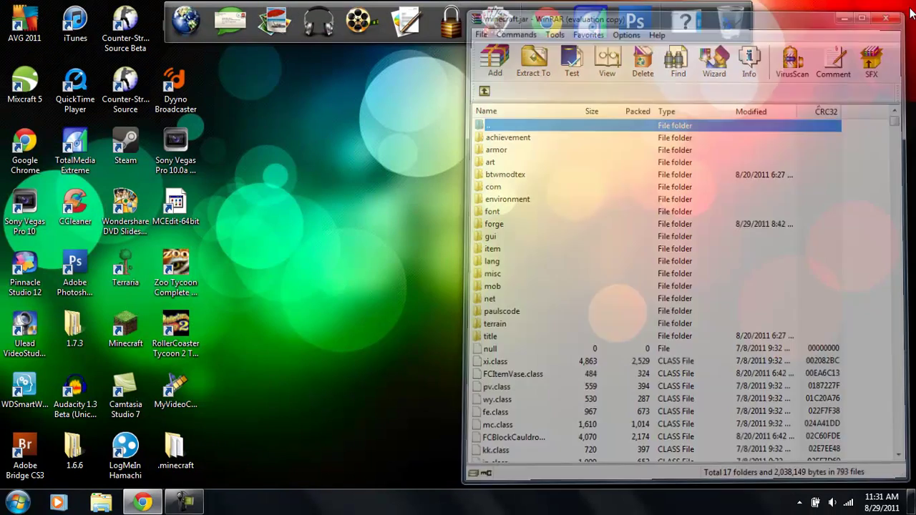
# Step: Launch Minecraft again and log in with the remembered account details
pyautogui.click(18, 502)
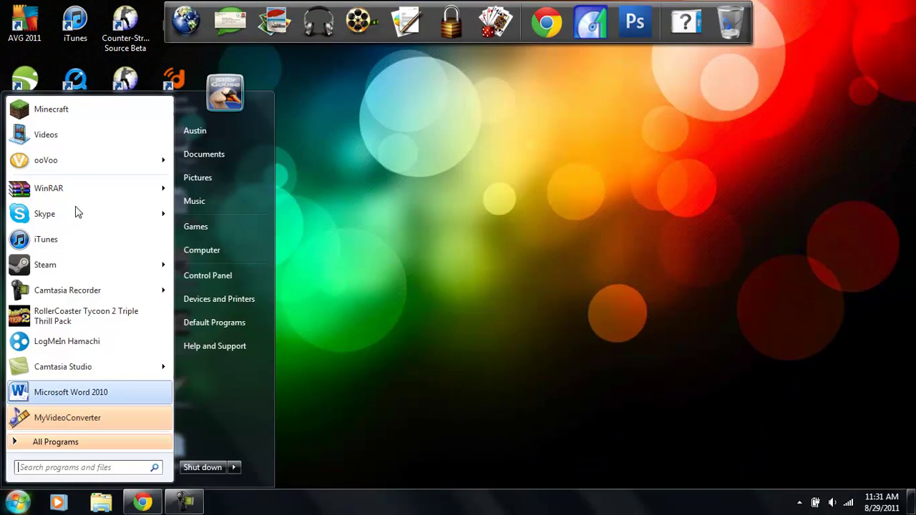
pyautogui.click(54, 116)
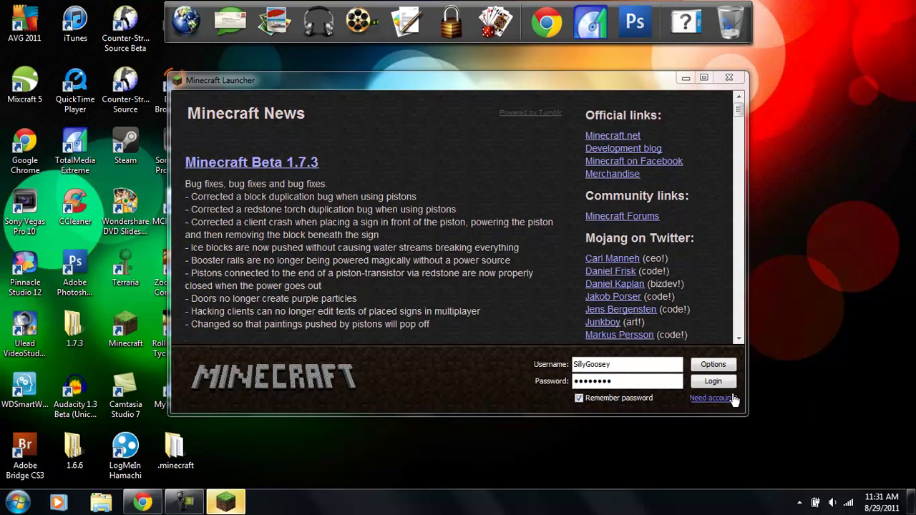
pyautogui.click(725, 381)
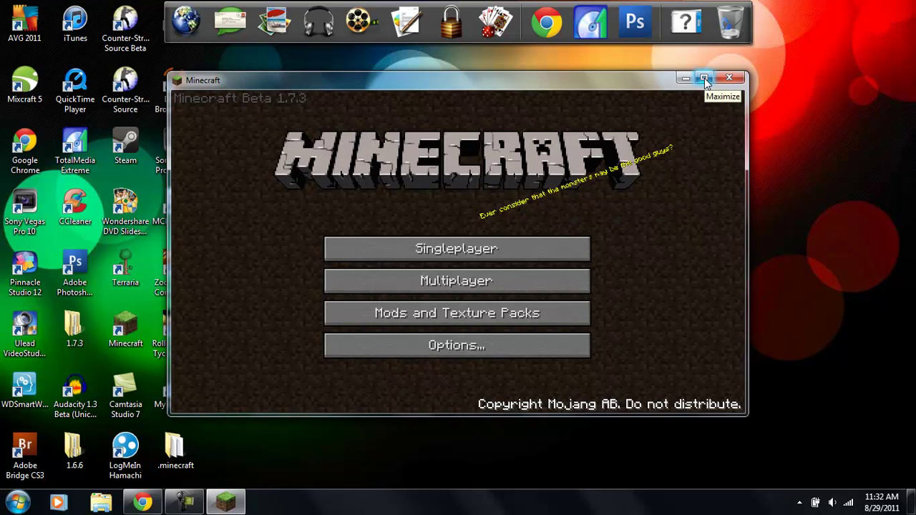
# Step: Maximize the game window and load the first saved singleplayer world
pyautogui.click(704, 78)
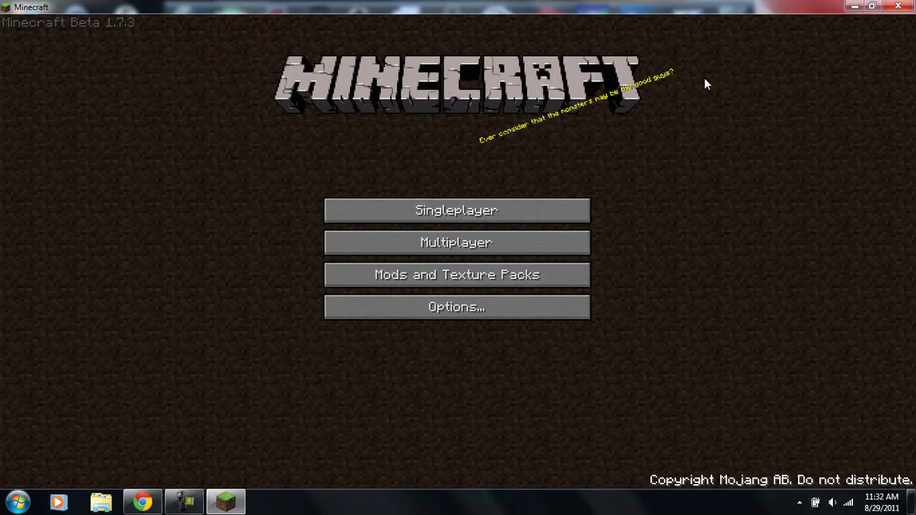
pyautogui.click(488, 205)
pyautogui.doubleClick(457, 184)
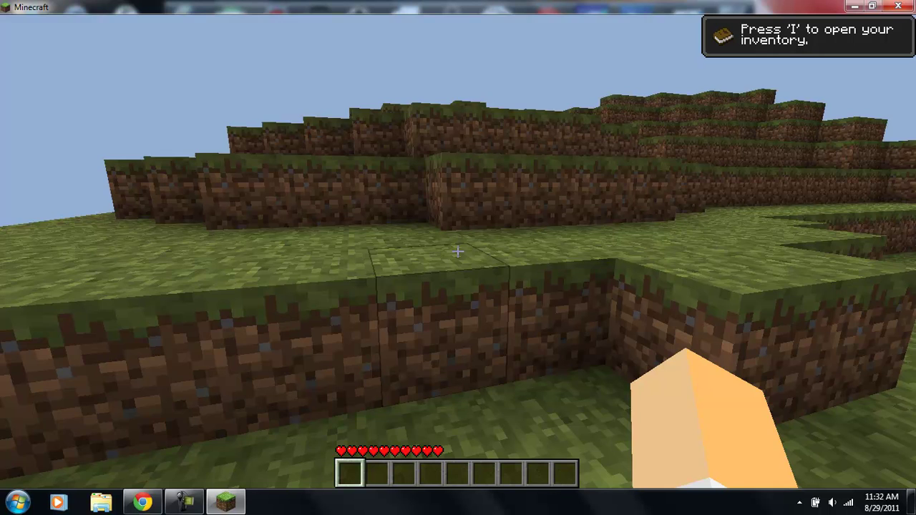
# Step: Take a filled bucket from page 2 of the TooManyItems list and empty it onto the grass
pyautogui.press('e')
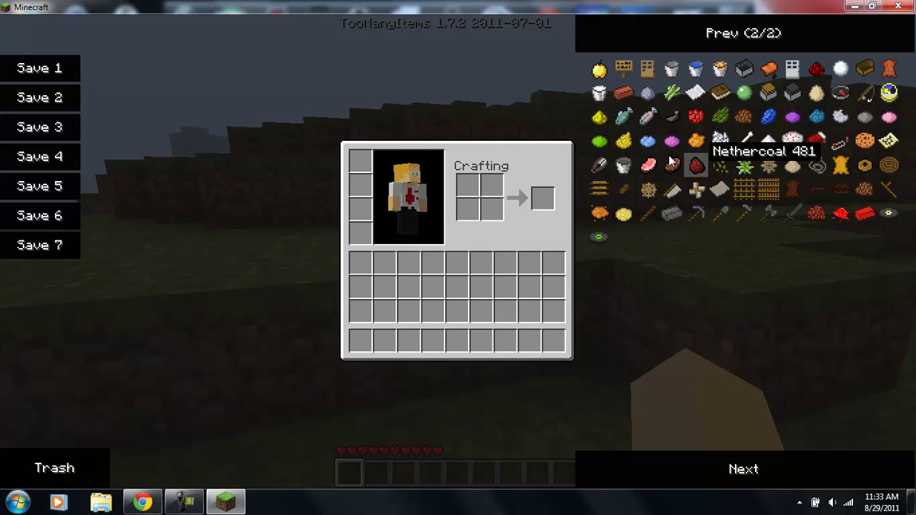
pyautogui.click(626, 167)
pyautogui.press('e')
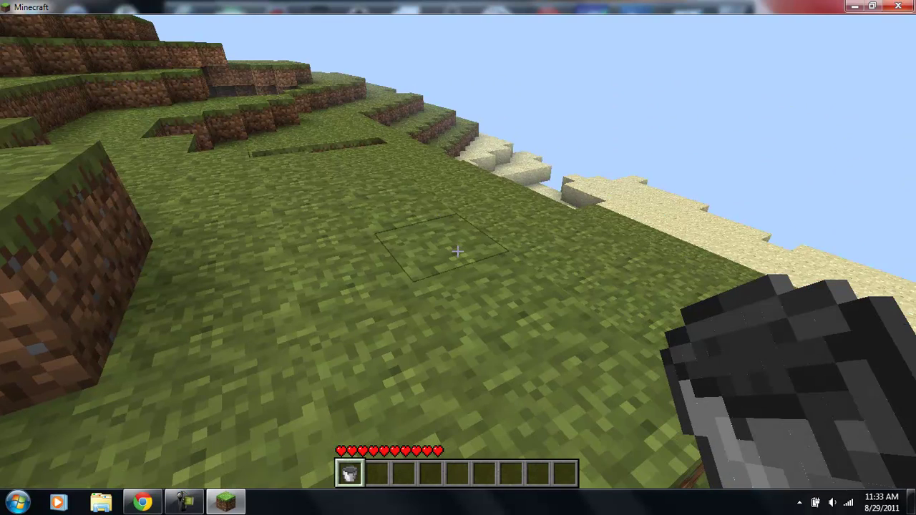
pyautogui.rightClick(458, 251)
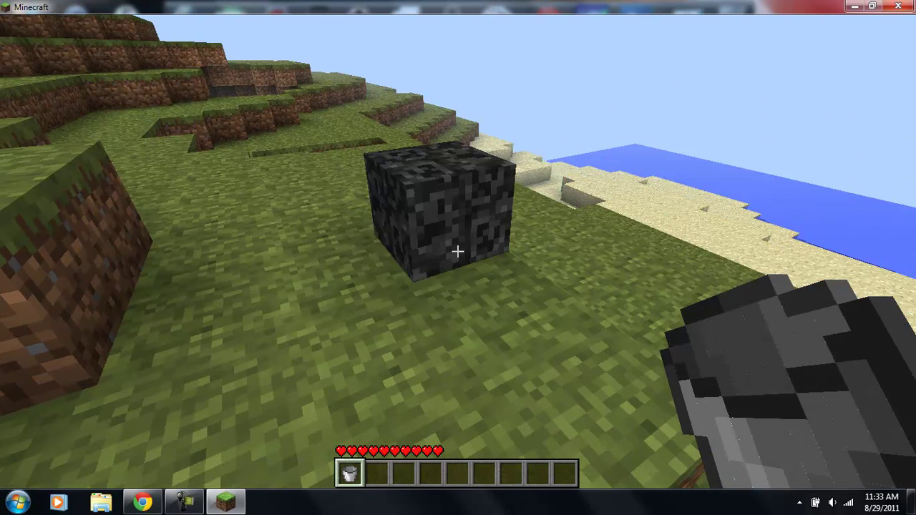